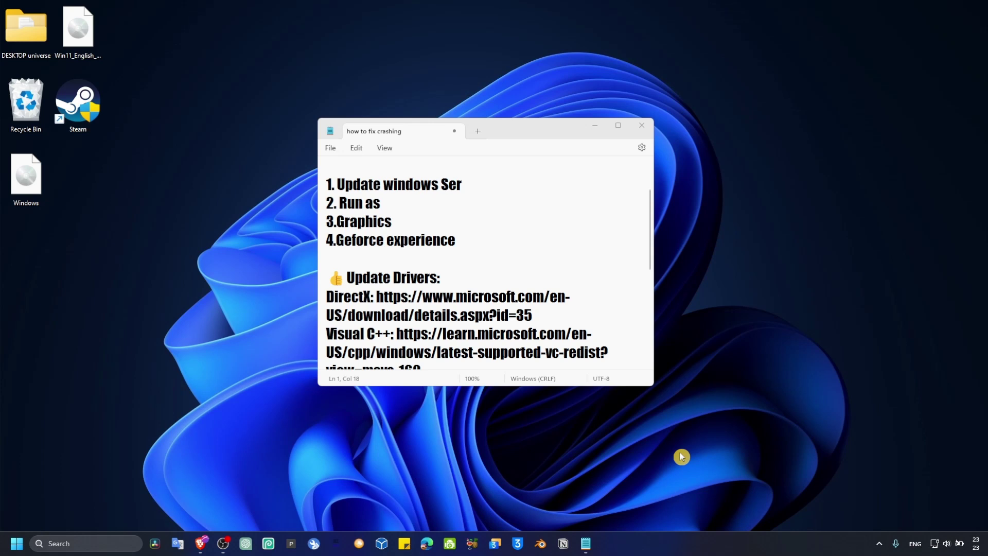
- Scroll the Notepad crash-fix checklist back to the top
scroll(552, 254, "up", 2)
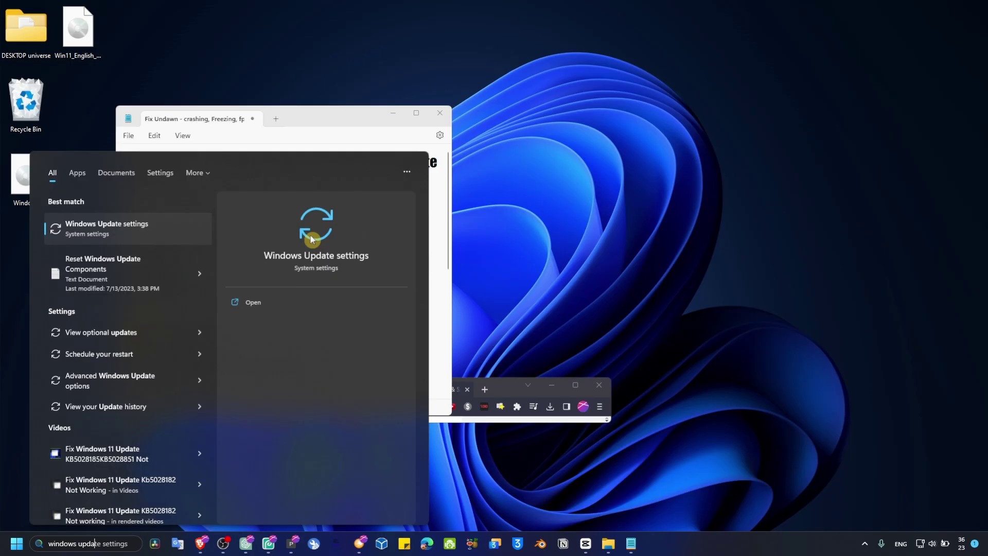
- Check Windows Update's advanced and optional updates to confirm none are available
key("Return")
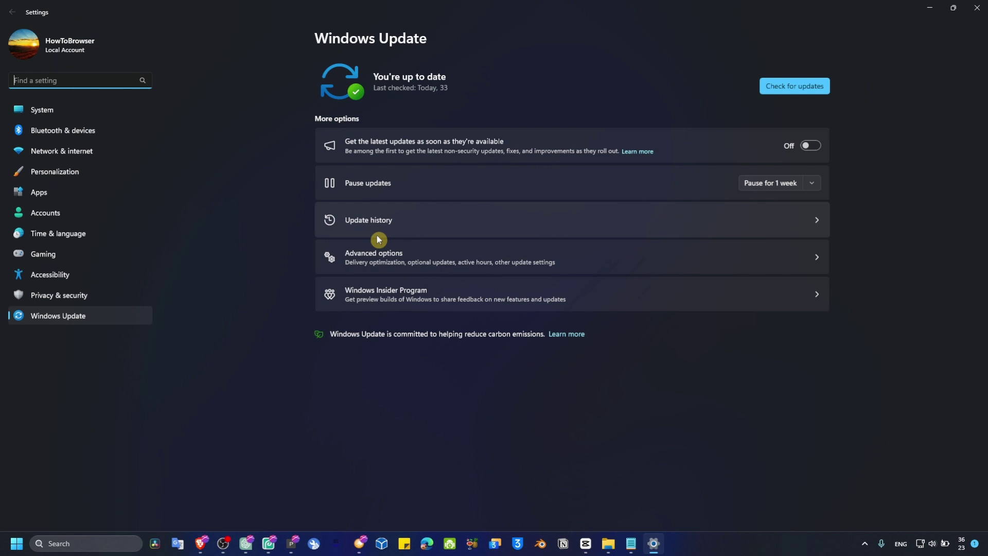
left_click(379, 261)
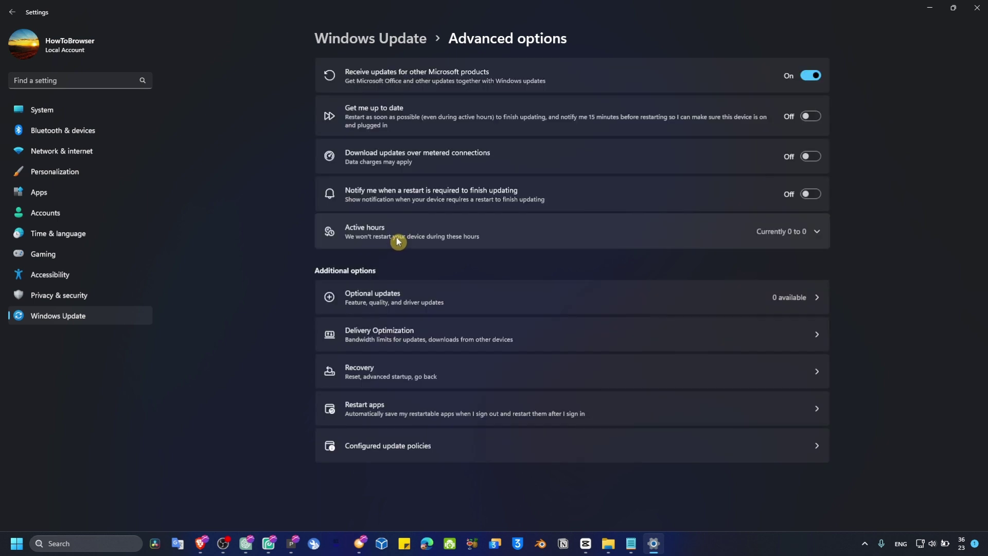
left_click(429, 304)
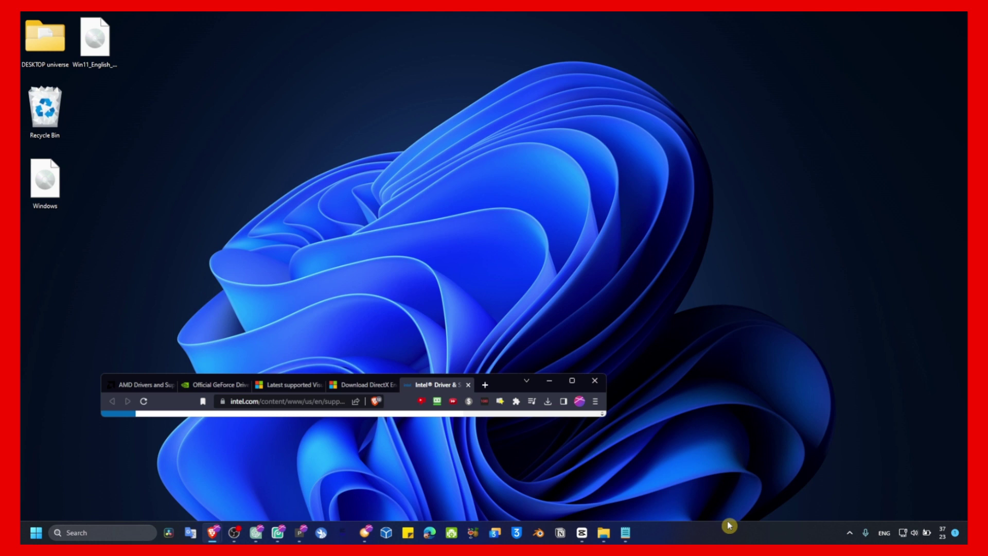
- Set the Steam shortcut to Windows 8 compatibility with fullscreen optimizations off and run as administrator
left_click(740, 540)
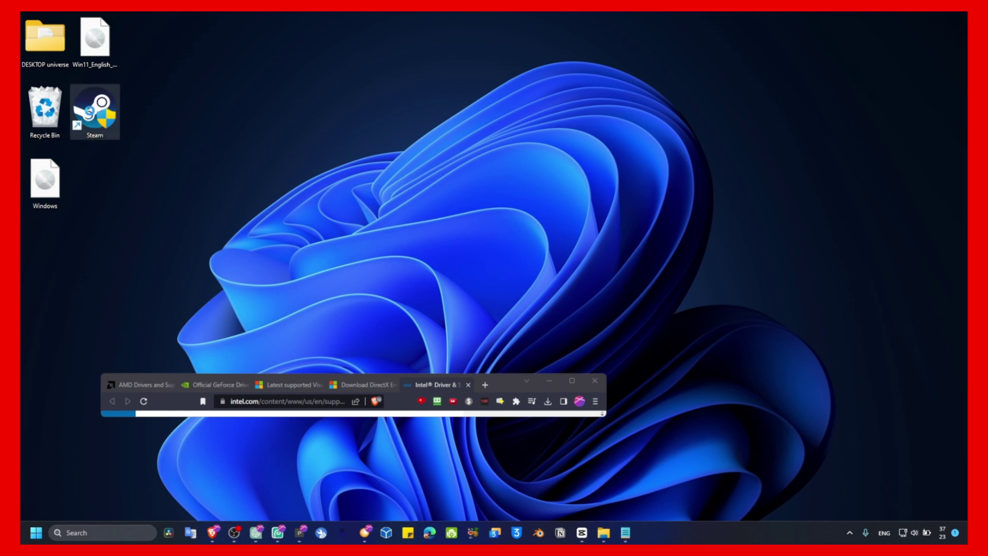
right_click(91, 113)
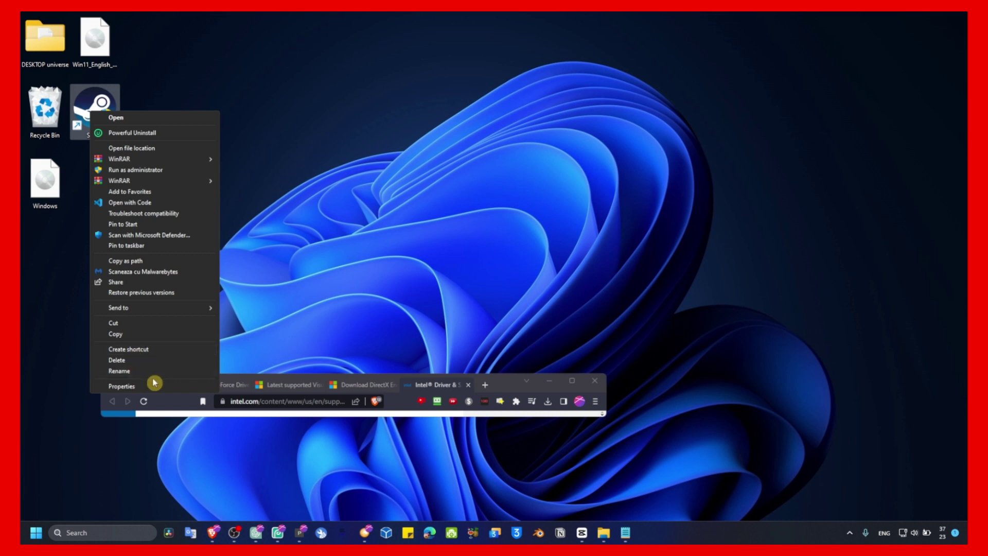
left_click(281, 209)
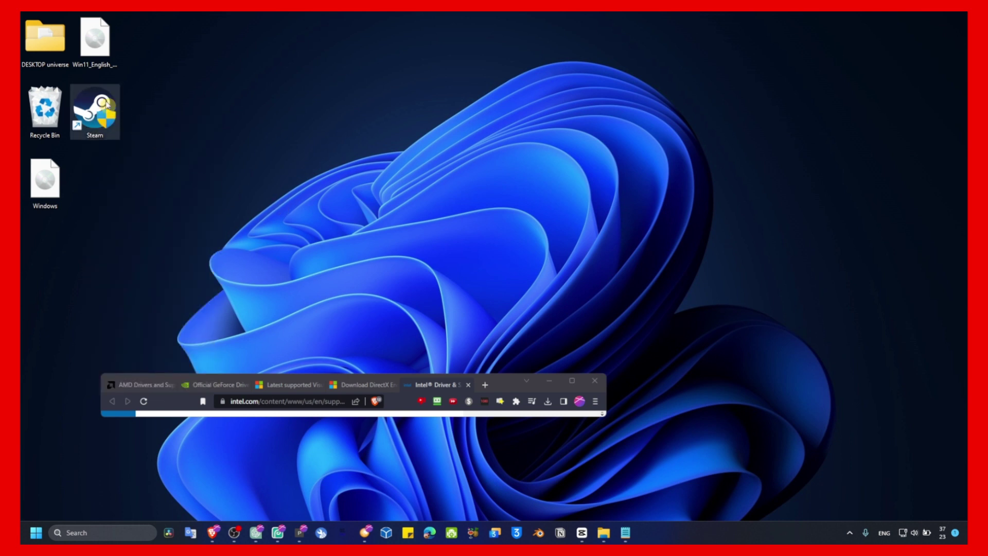
right_click(101, 98)
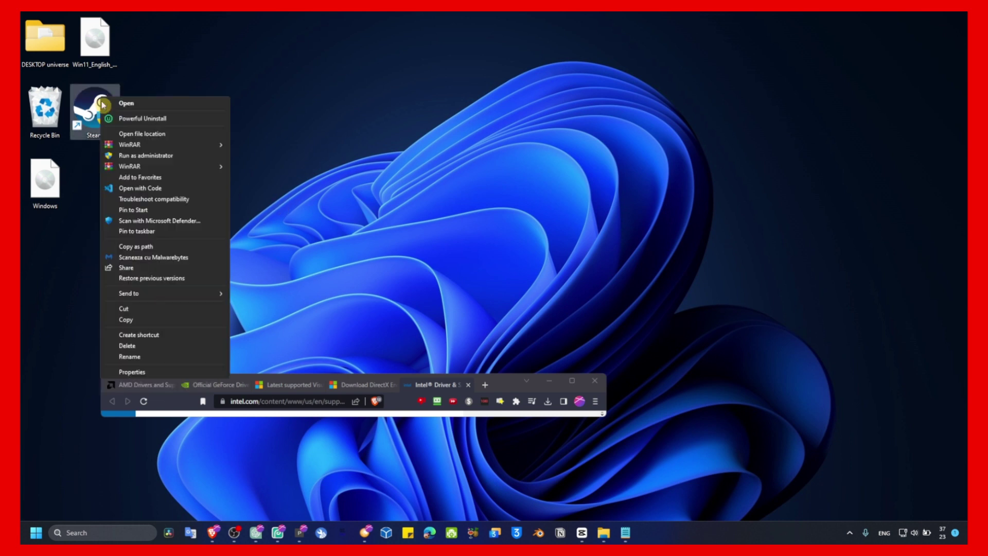
left_click(138, 372)
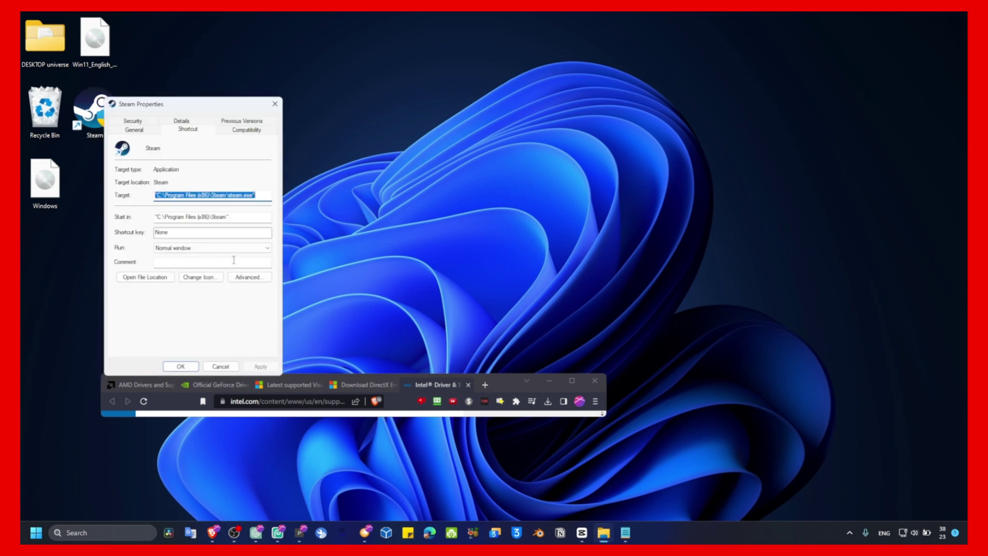
left_click_drag(211, 99, 383, 91)
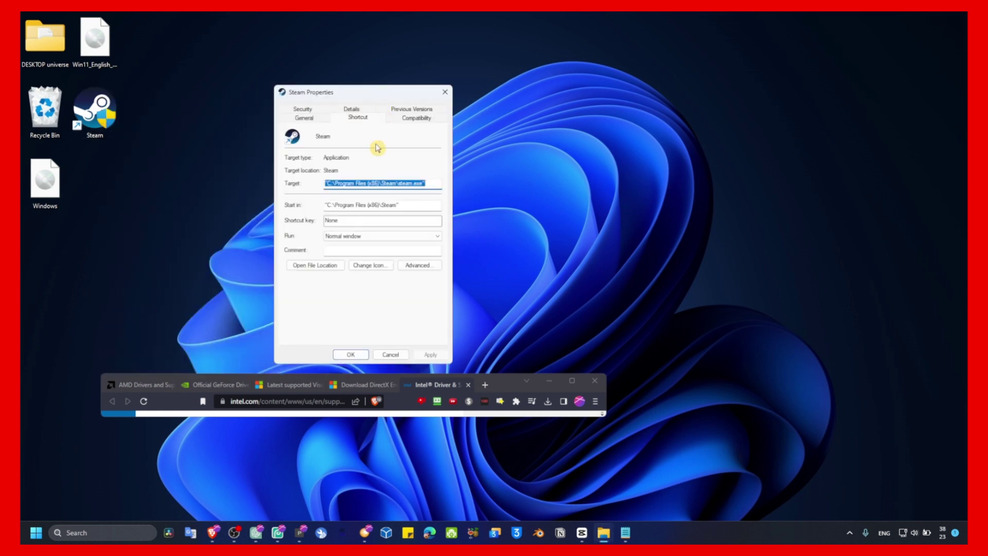
left_click(412, 119)
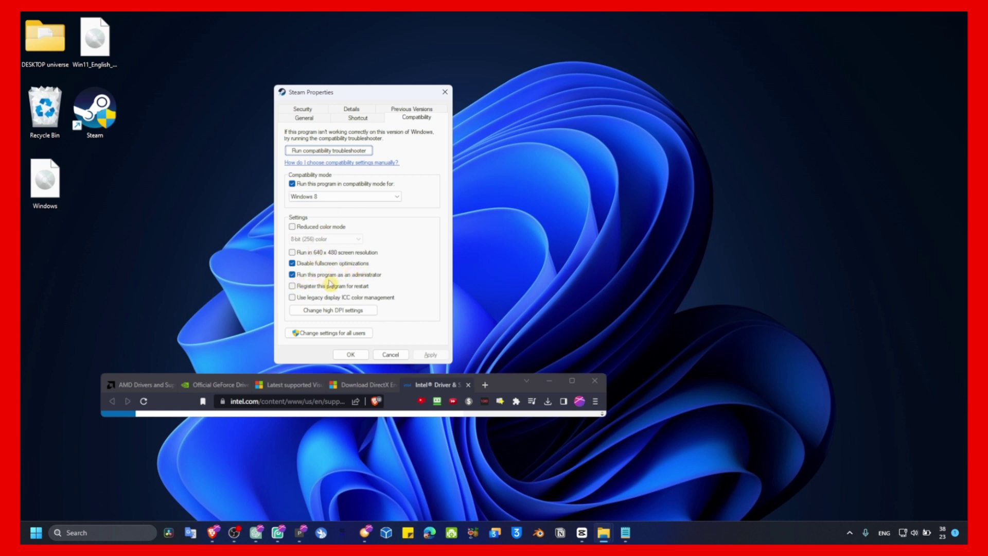
left_click(351, 354)
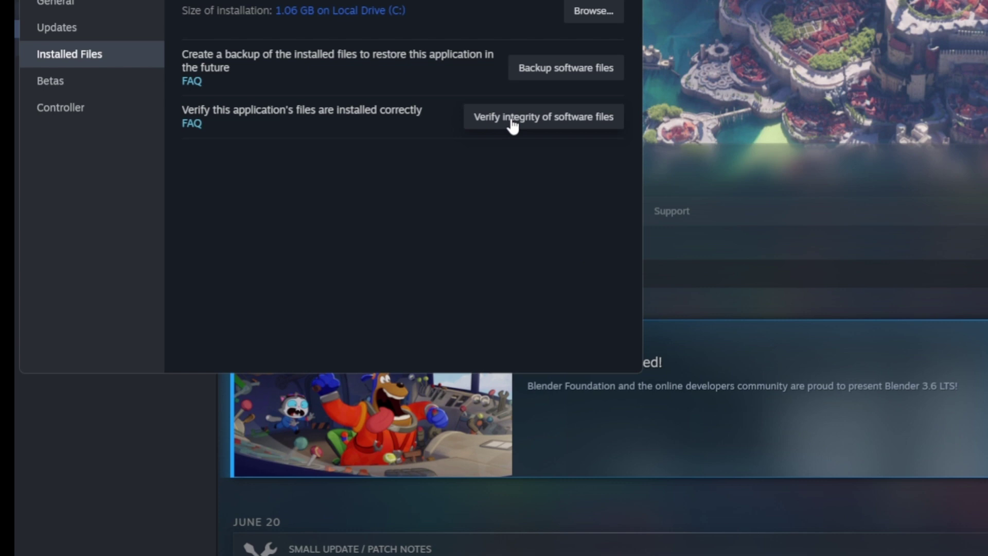
- Open the game's Installed Files in Steam and verify integrity of the software files
left_click(410, 124)
left_click(771, 239)
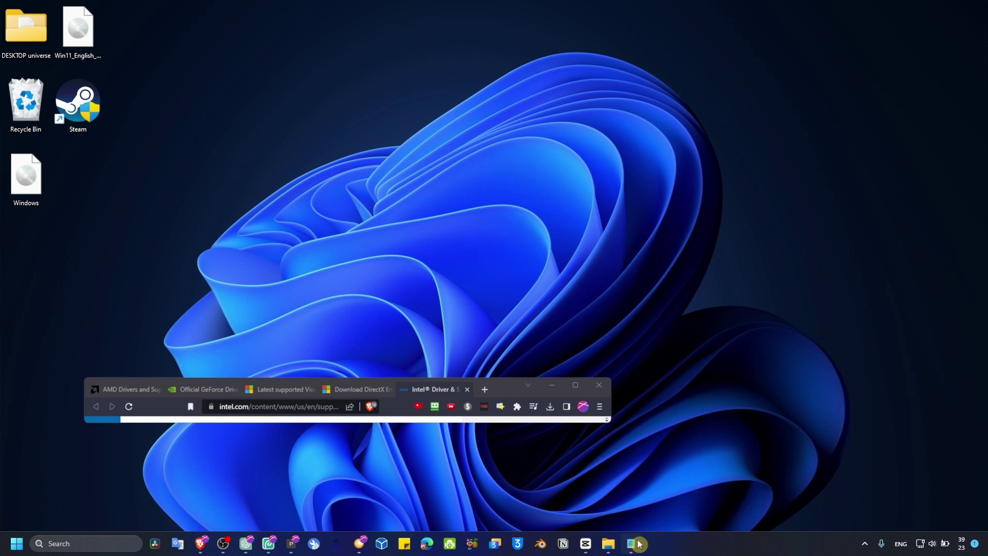
- Mark the Graphics item in the crash-fix notes and open Graphics settings via search
left_click(631, 543)
double_click(180, 273)
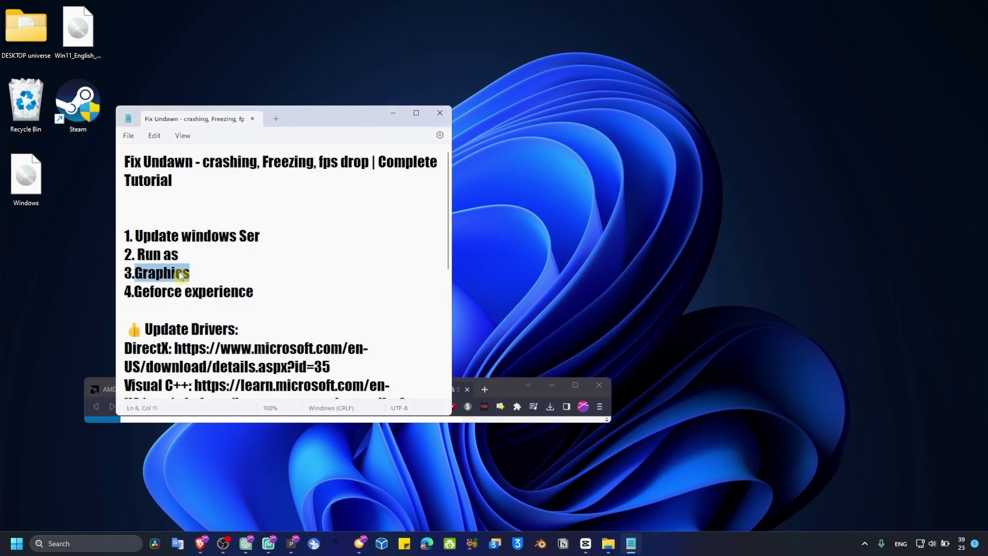
left_click(392, 114)
key("super+s")
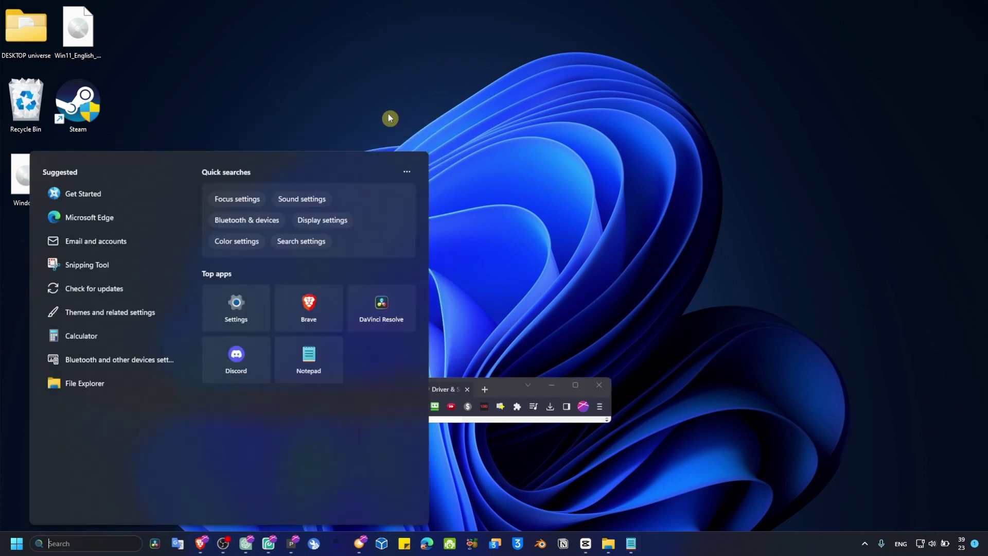
type("gra")
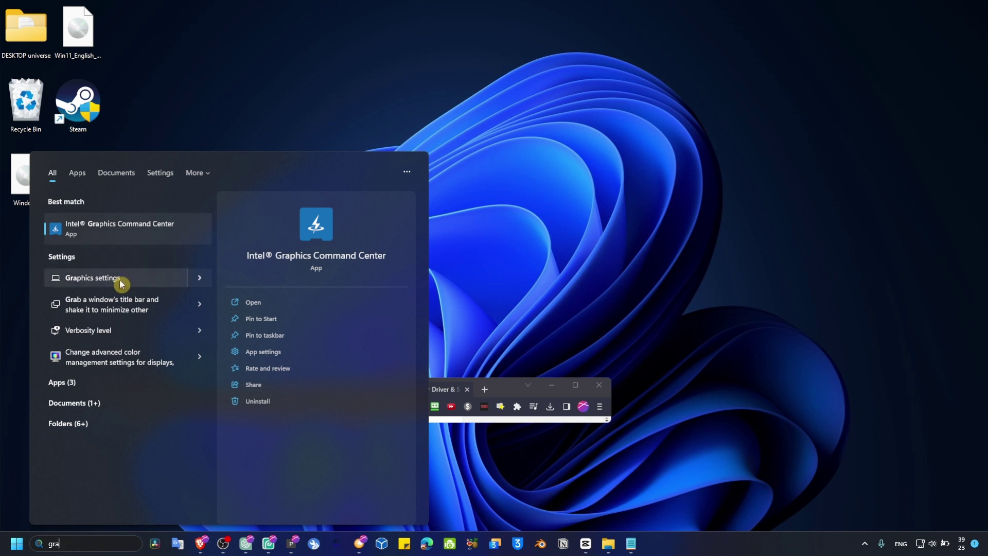
left_click(121, 282)
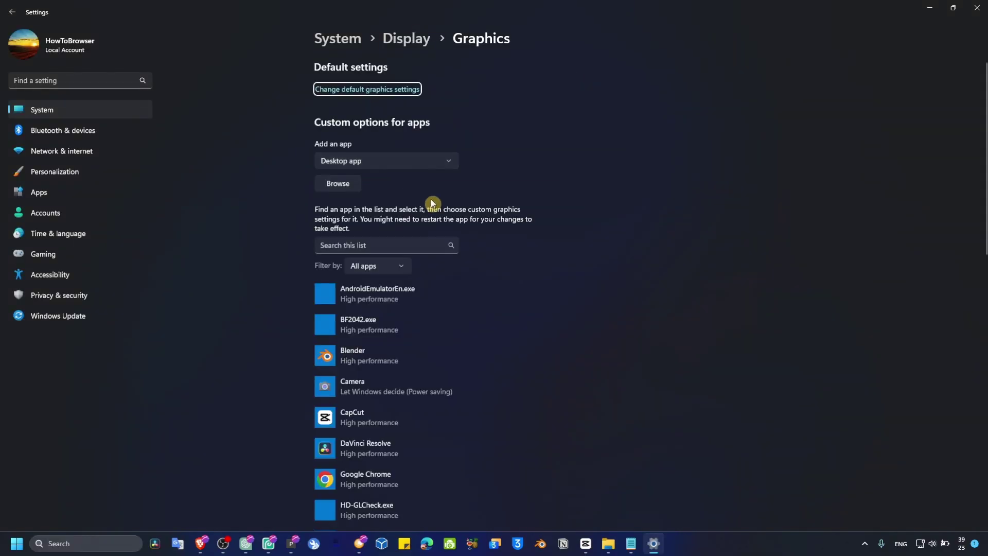
- Set DaVinci Resolve's graphics preference to High performance and save it
scroll(440, 241, "down", 2)
scroll(399, 302, "down", 2)
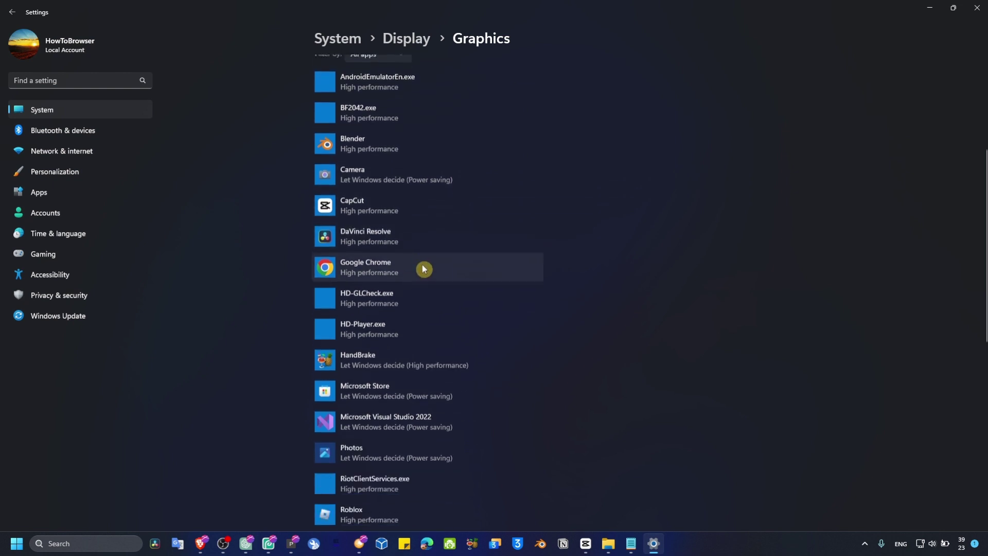
left_click(422, 264)
left_click(414, 242)
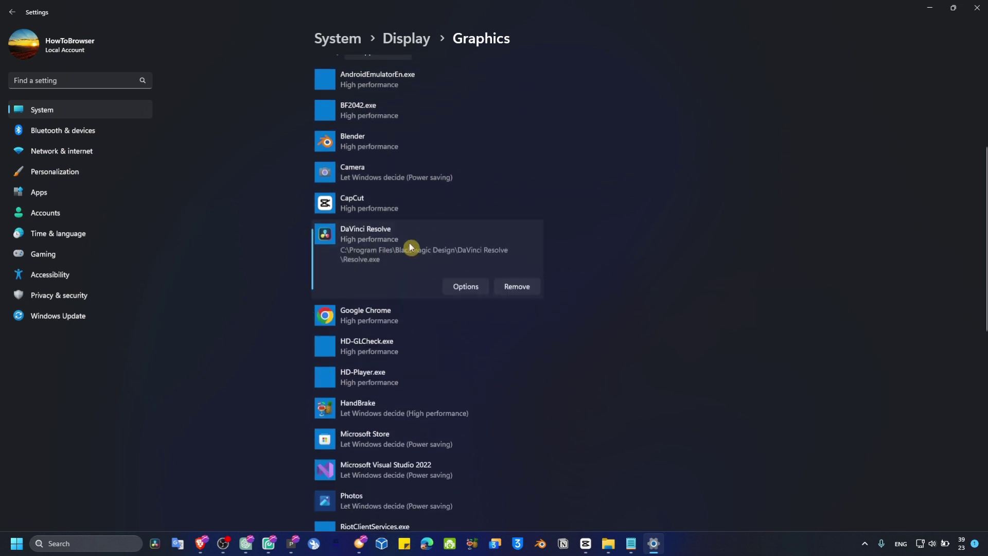
left_click(470, 290)
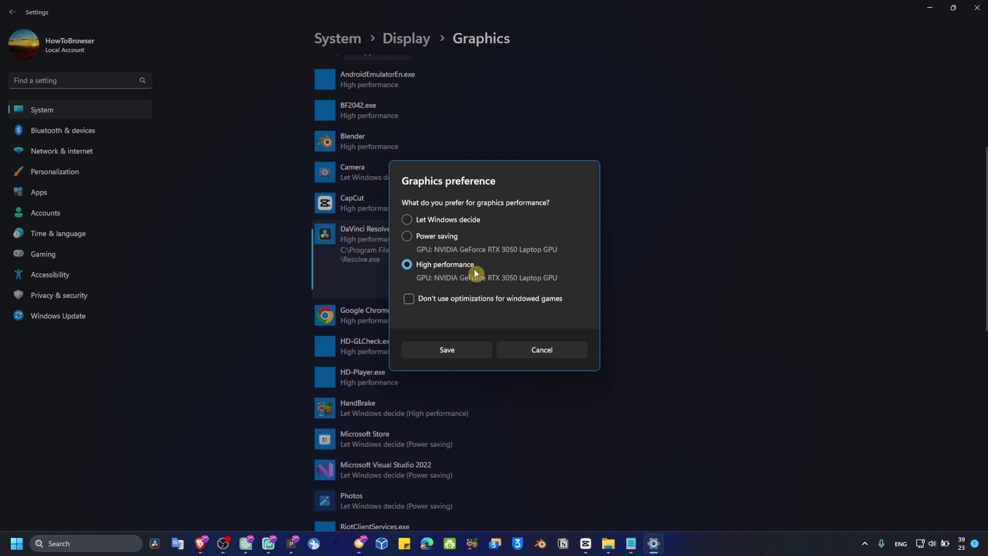
left_click(466, 346)
scroll(388, 186, "up", 4)
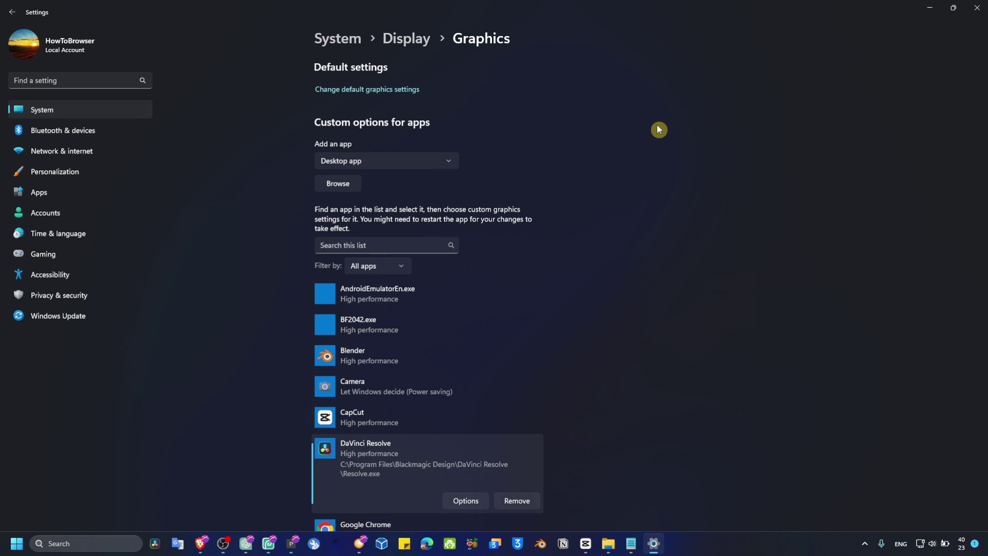
- Confirm hardware-accelerated GPU scheduling and windowed-game optimizations are On, then close Settings
left_click(406, 99)
left_click(382, 96)
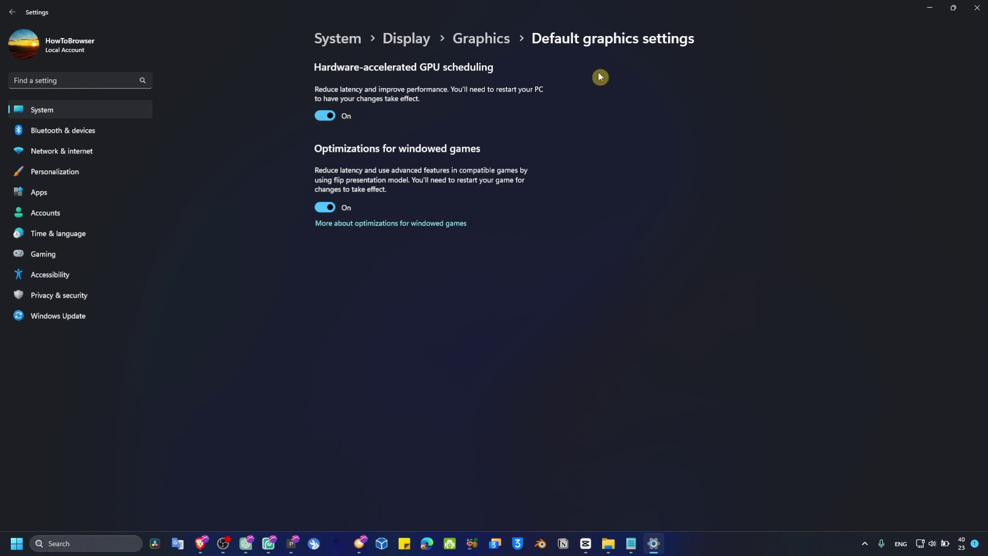
left_click(953, 8)
left_click(600, 168)
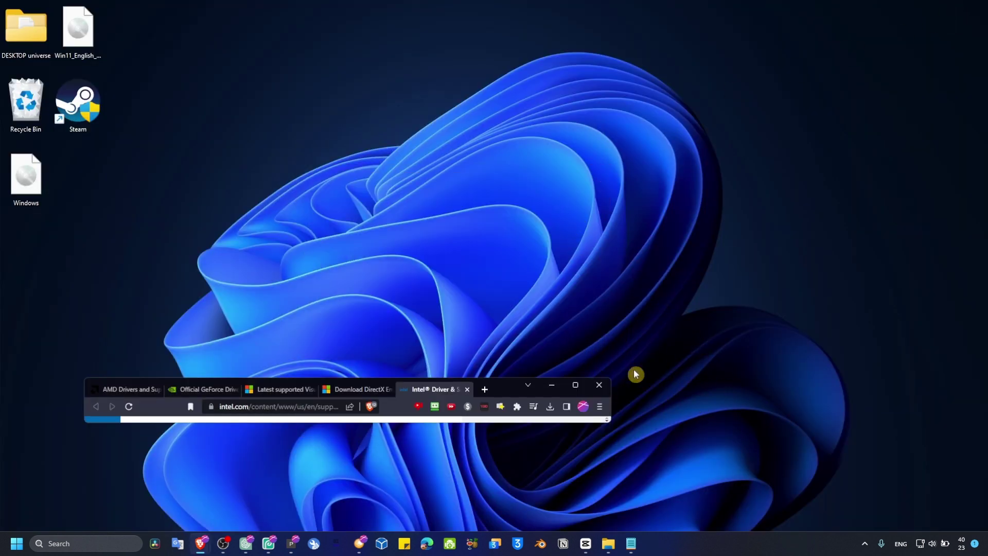
- Mark the GeForce Experience item in the notes and launch GeForce Experience
left_click(633, 542)
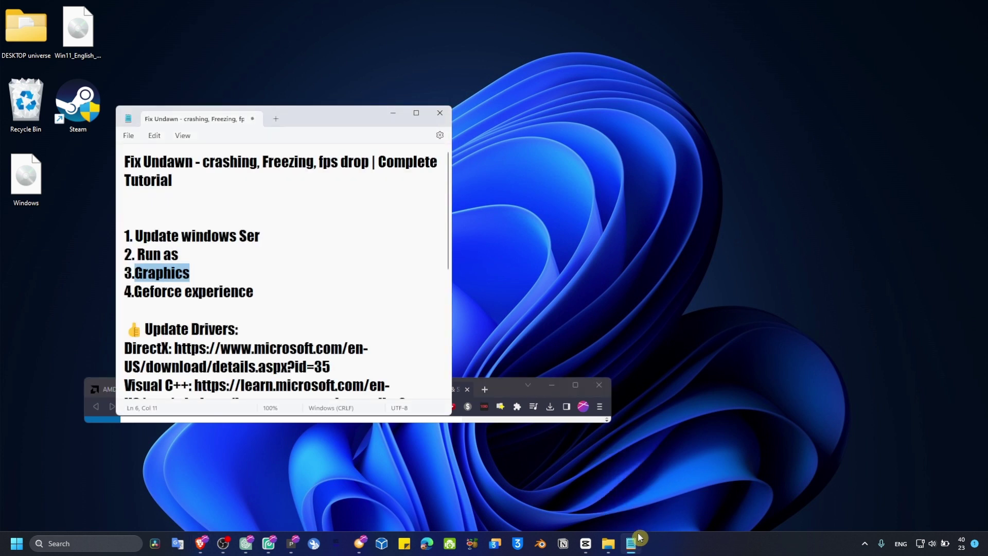
double_click(226, 292)
left_click(393, 113)
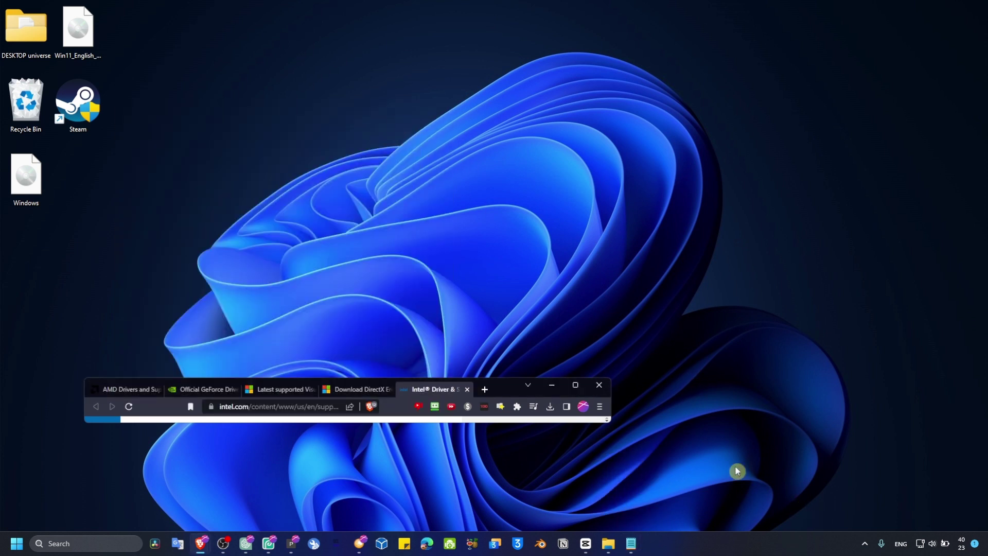
key("super+s")
type("ge")
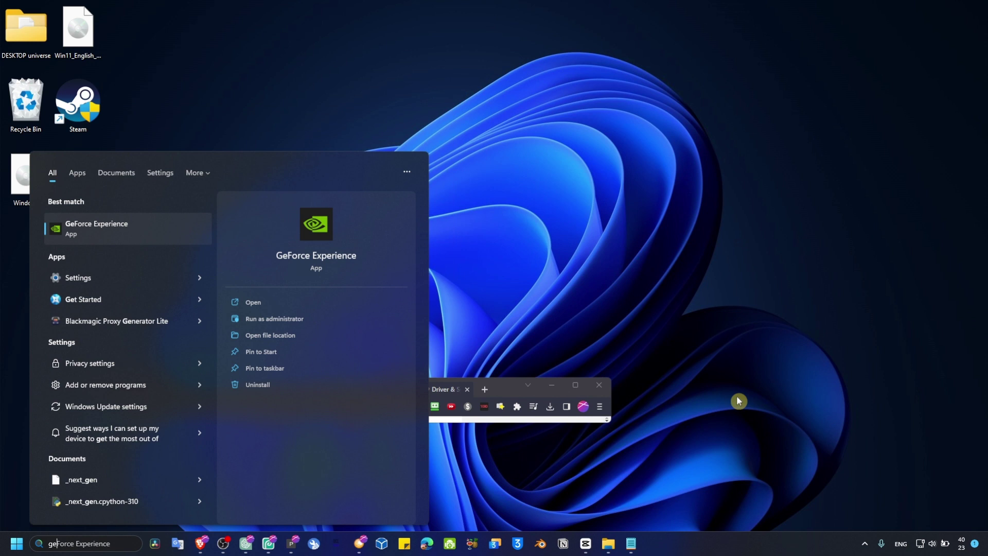
left_click(172, 227)
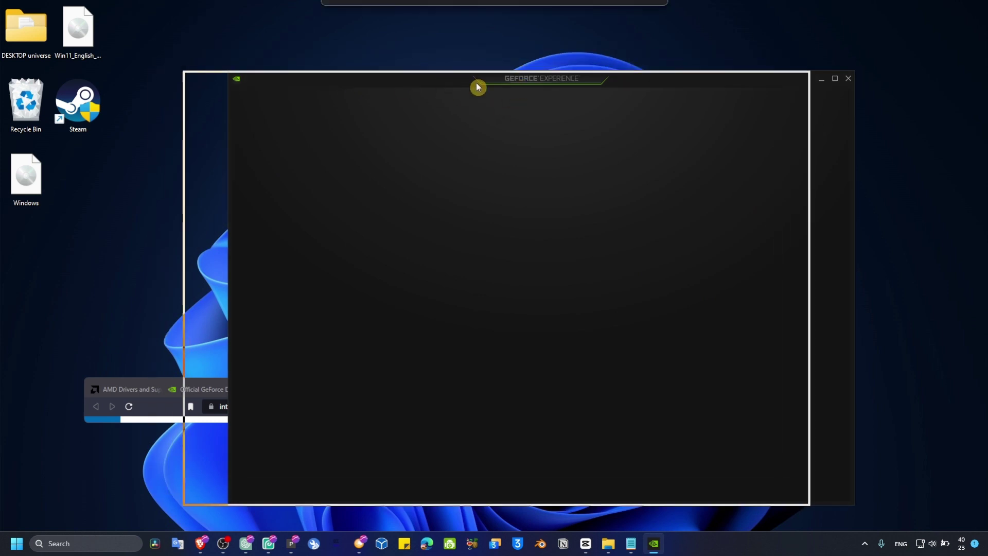
left_click_drag(537, 72, 564, 121)
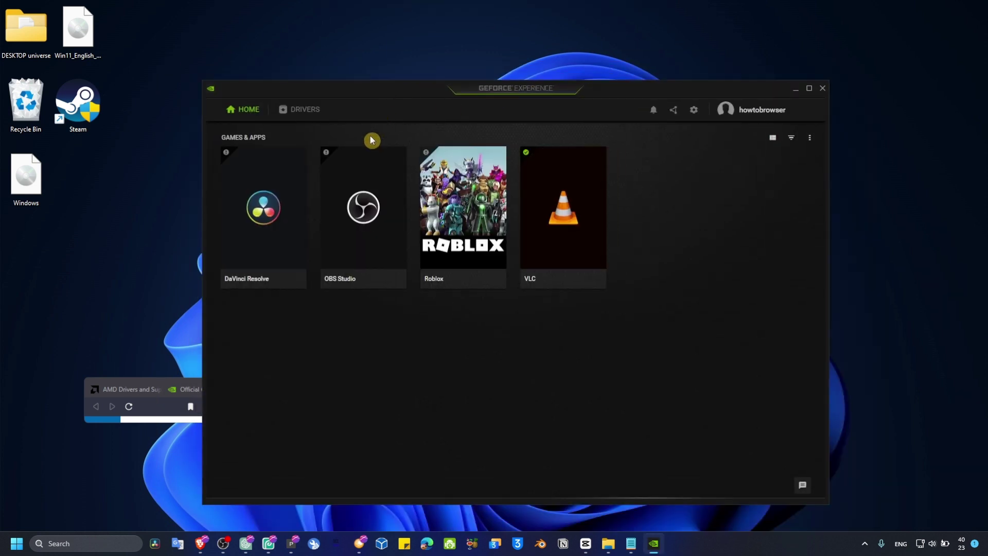
- Check the Drivers page listing Game Ready Driver 536.40 and its driver preference menu
left_click(294, 109)
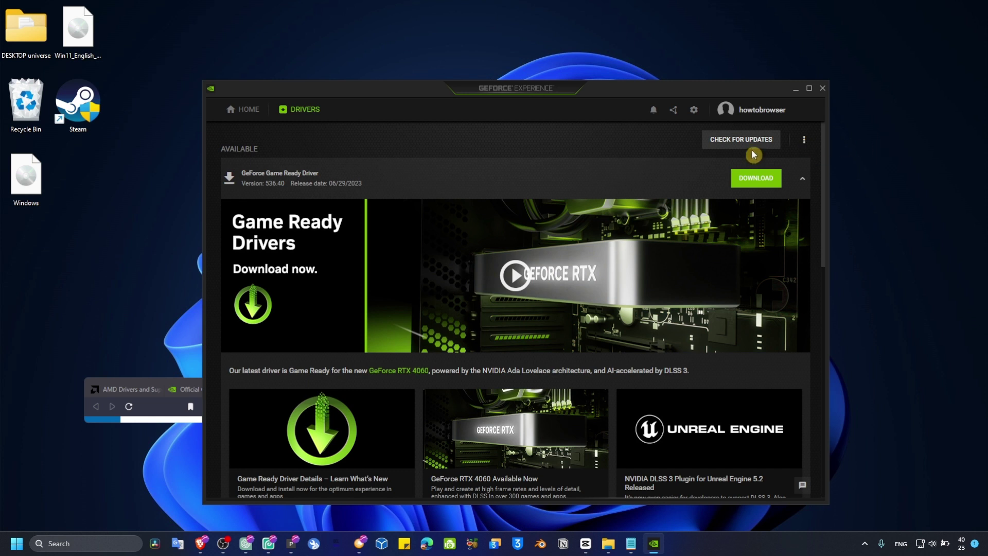
left_click(804, 142)
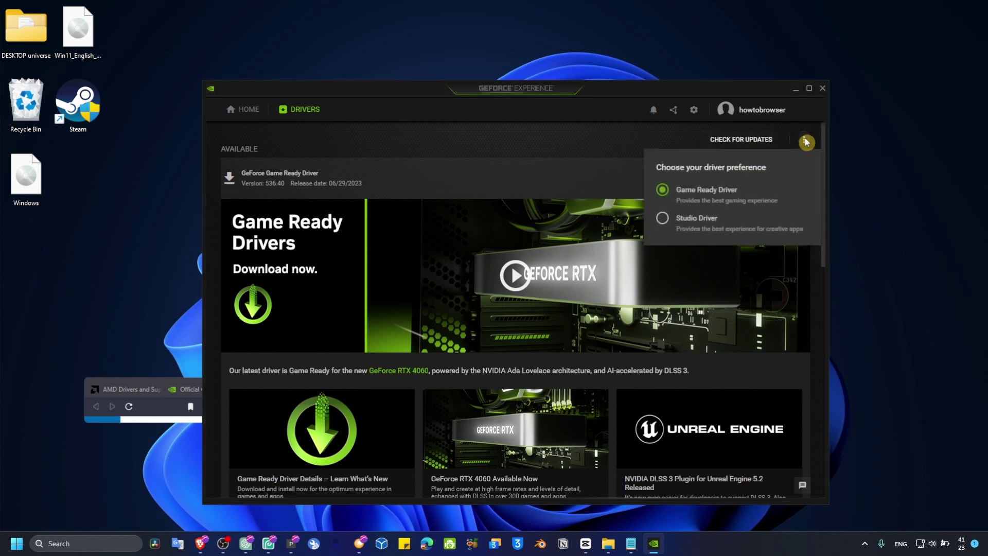
left_click(661, 134)
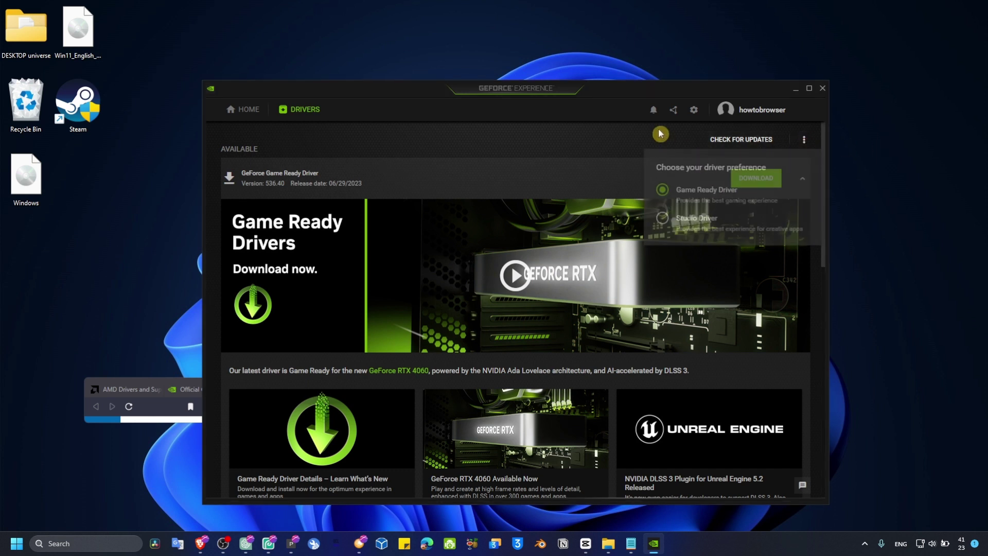
left_click(803, 142)
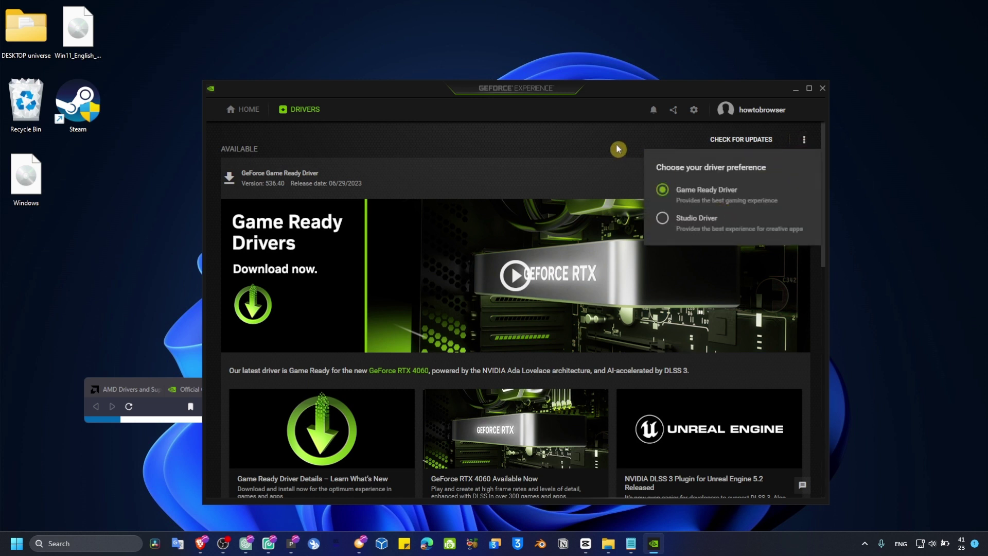
left_click(585, 155)
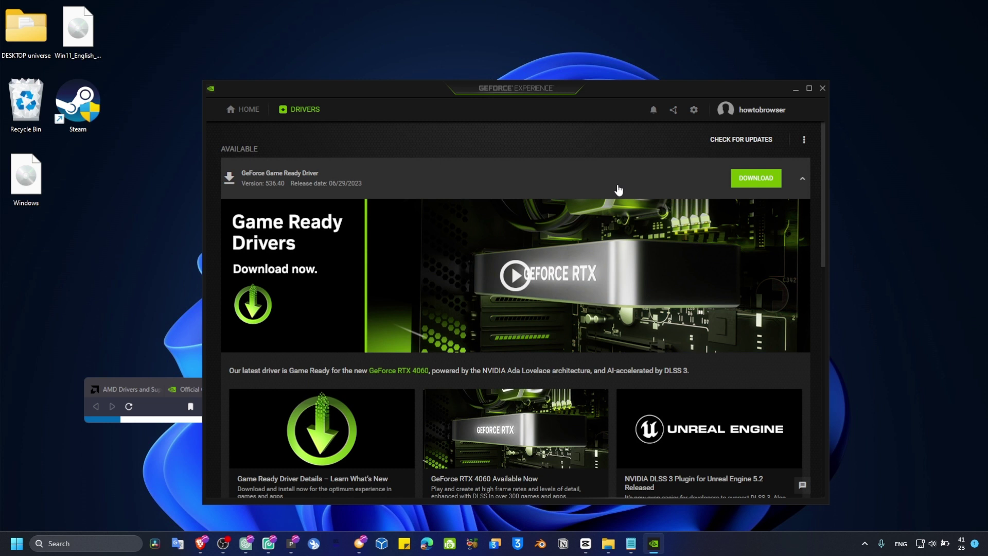
- Minimize GeForce Experience, glance at the driver-link notes, and enlarge the browser window
left_click_drag(257, 163, 281, 165)
left_click_drag(756, 102, 797, 93)
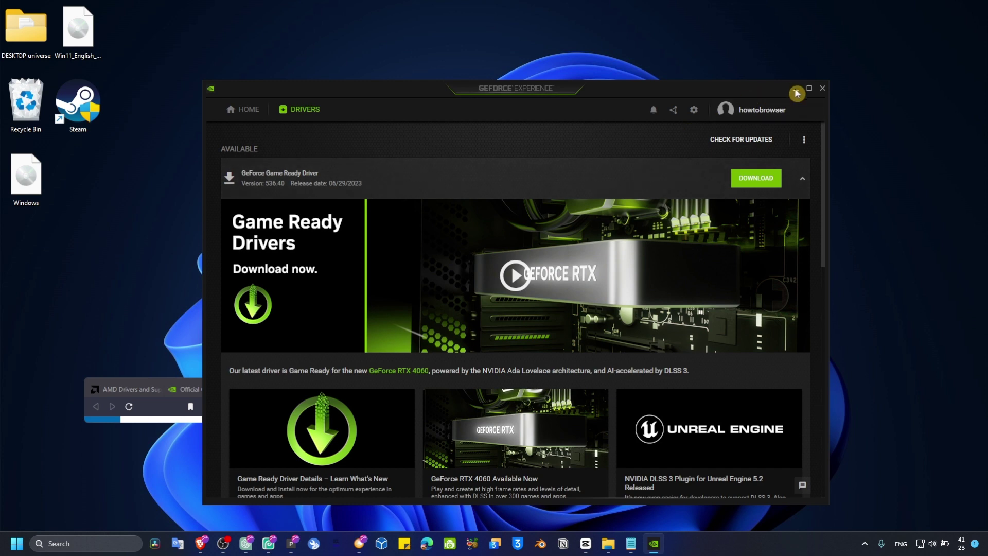
left_click(797, 93)
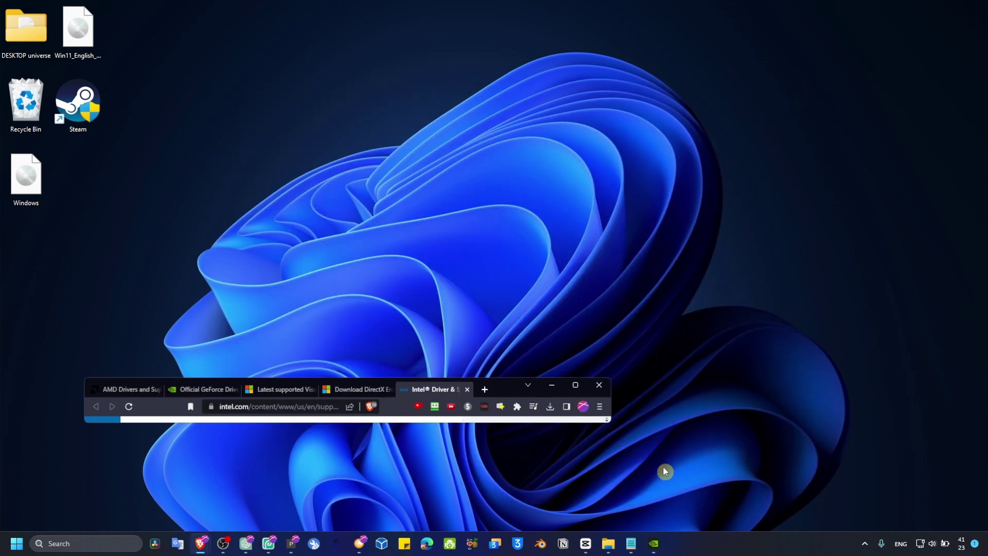
left_click(631, 543)
scroll(297, 322, "down", 2)
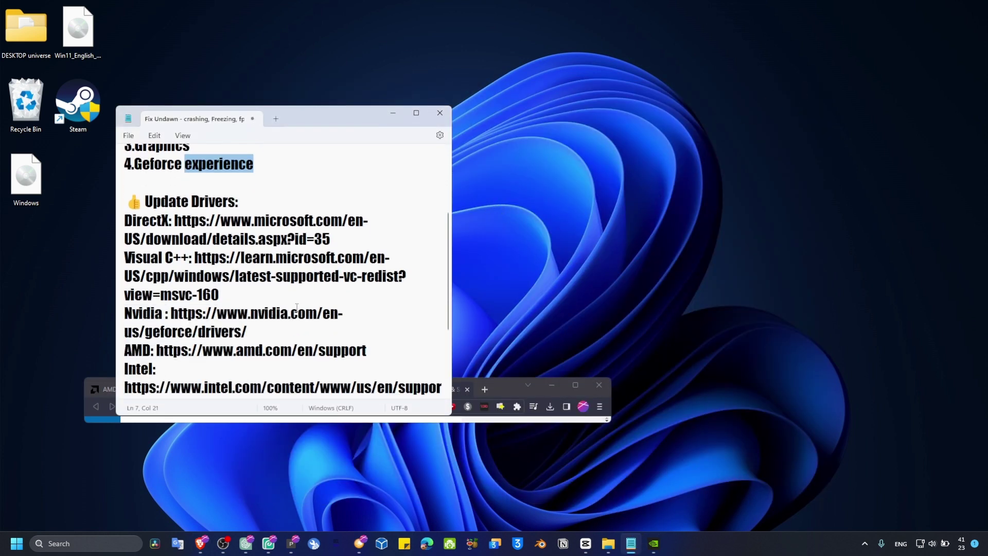
left_click(392, 113)
left_click_drag(496, 370, 566, 73)
- On AMD's Drivers and Support page, select the Radeon RX 7000 Series product line
left_click(249, 89)
scroll(313, 179, "down", 1)
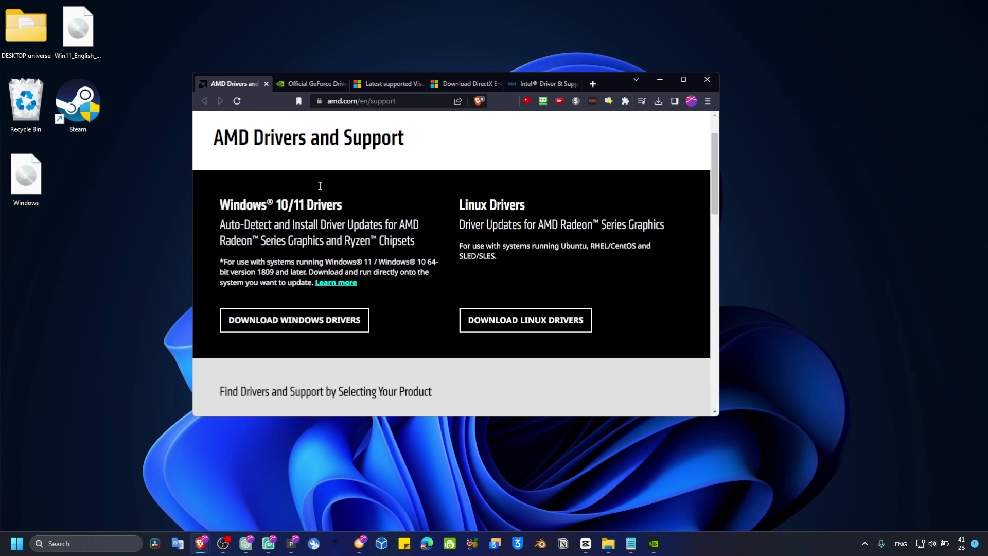
scroll(320, 188, "up", 1)
scroll(319, 194, "down", 2)
scroll(249, 193, "up", 2)
scroll(288, 205, "down", 5)
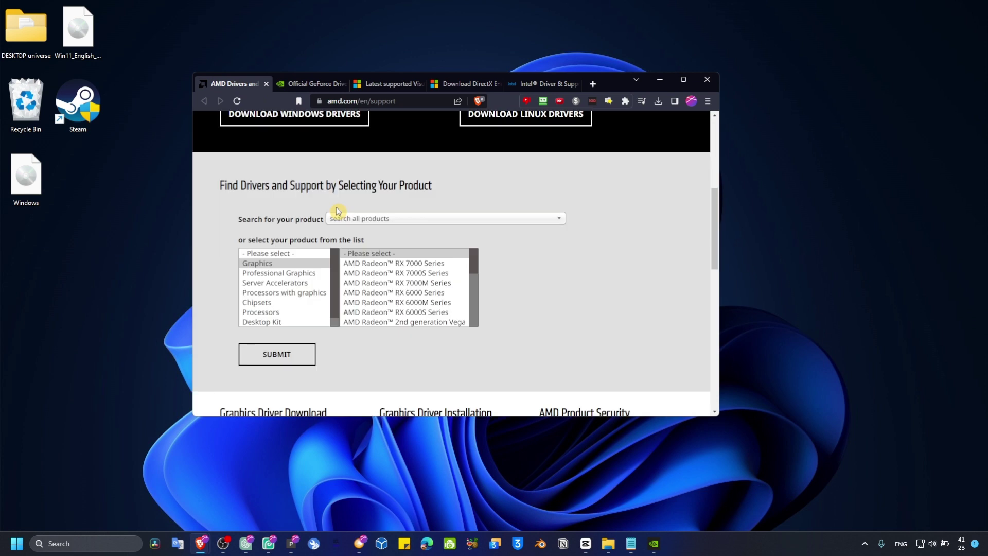
left_click(399, 170)
left_click(399, 189)
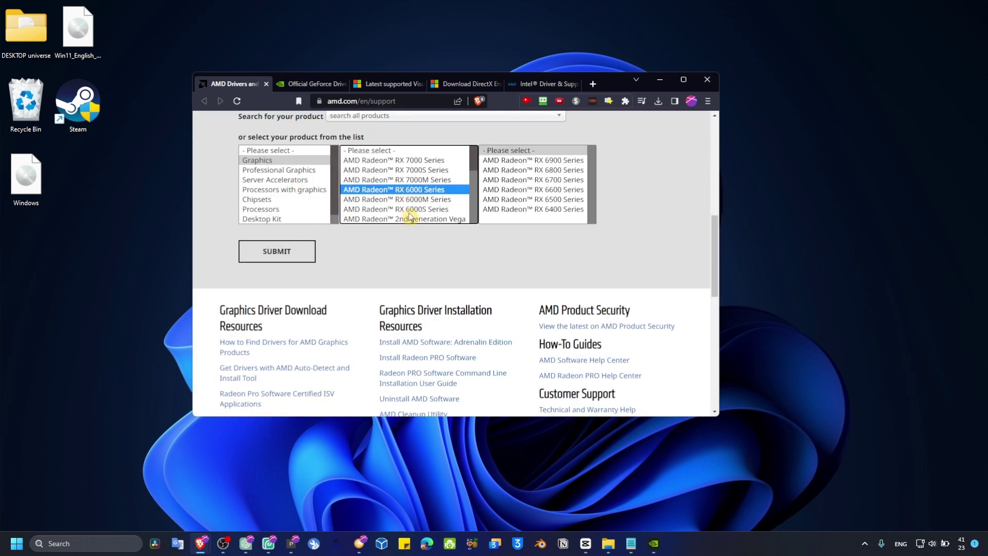
left_click(406, 218)
scroll(363, 177, "up", 3)
scroll(362, 182, "up", 3)
scroll(386, 254, "down", 3)
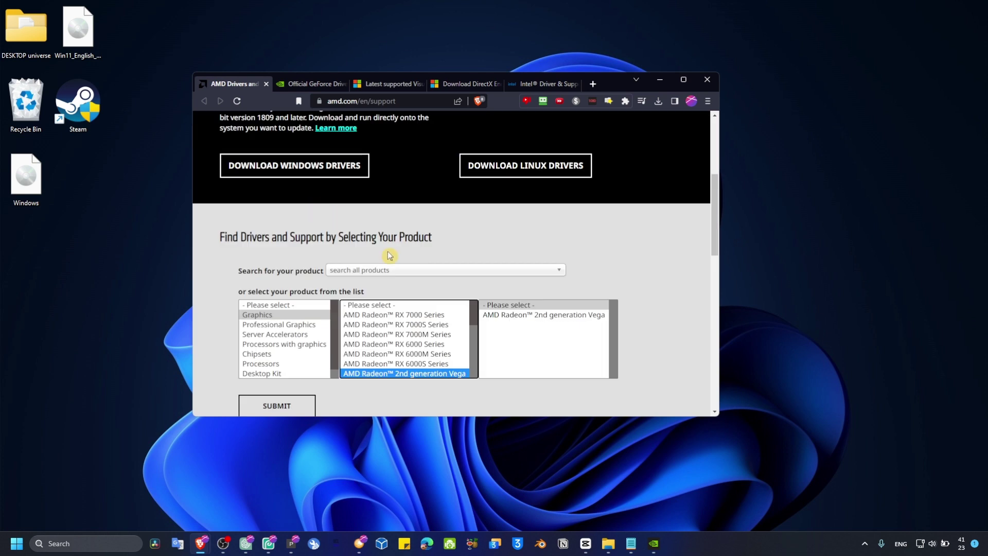
left_click(383, 315)
scroll(382, 332, "up", 2)
scroll(416, 348, "down", 3)
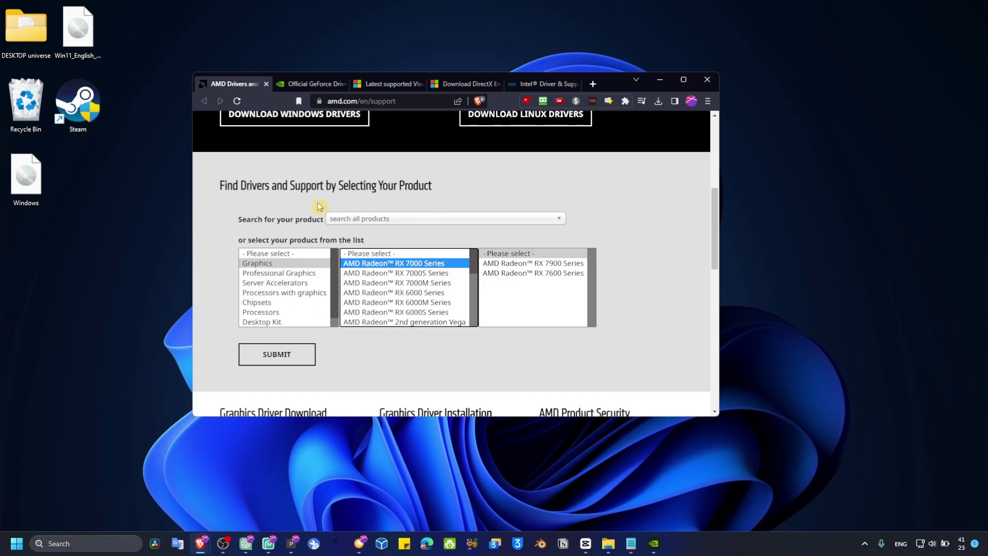
- Switch to NVIDIA's GeForce Drivers page and review its RTX 40 Series (Notebooks) search
key("ctrl+Tab")
scroll(342, 226, "down", 2)
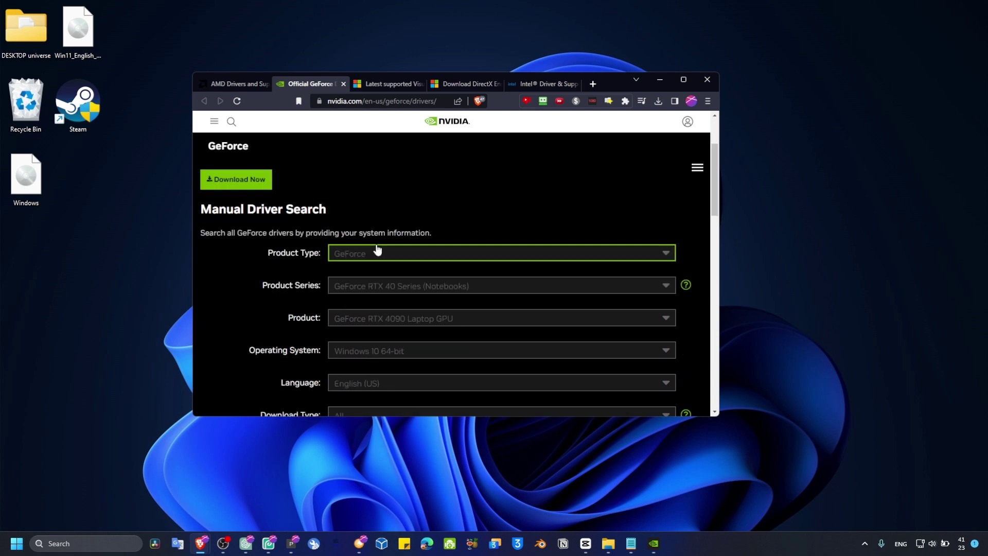
scroll(375, 252, "up", 2)
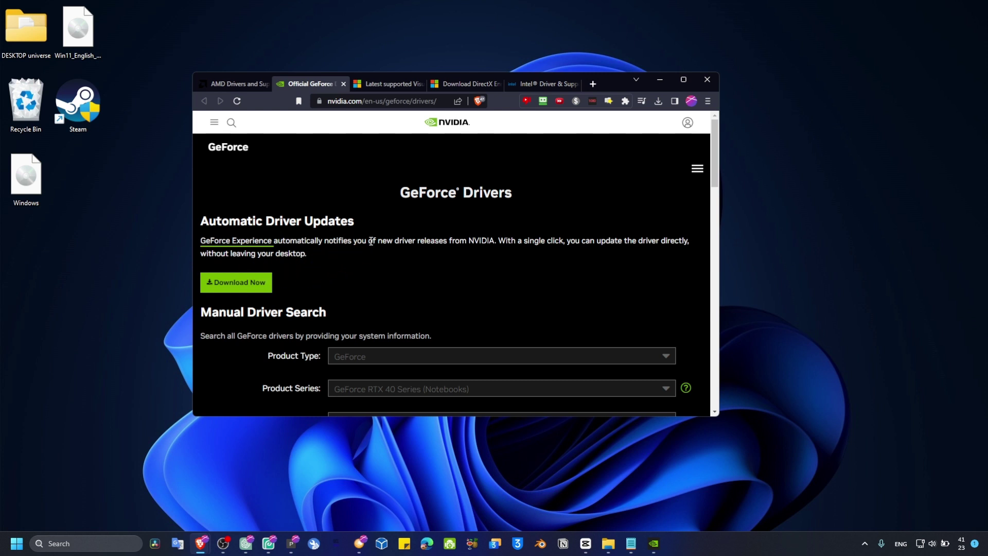
- Download vc_redist.x86.exe from the X86 link on the Visual C++ Redistributable page
left_click(384, 86)
scroll(419, 227, "down", 1)
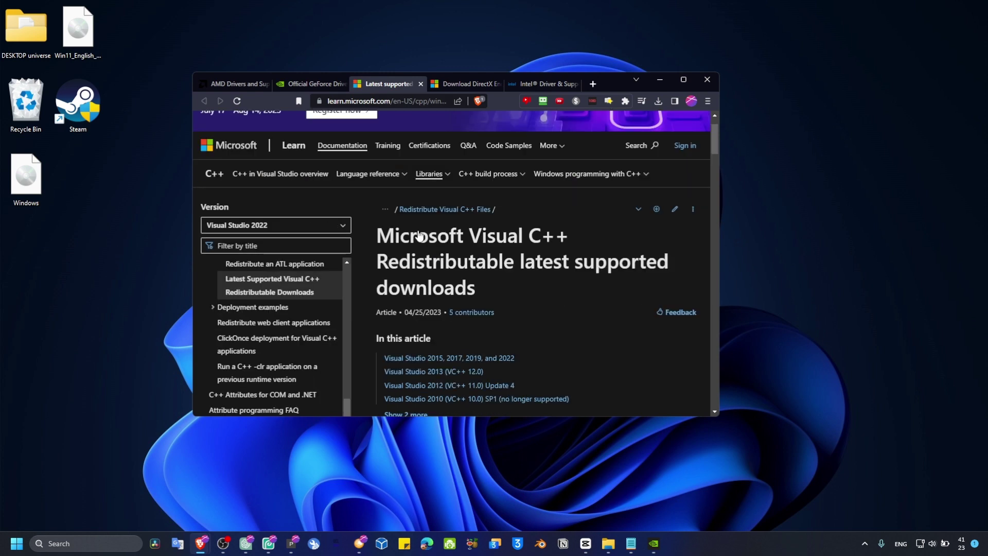
left_click_drag(381, 234, 580, 242)
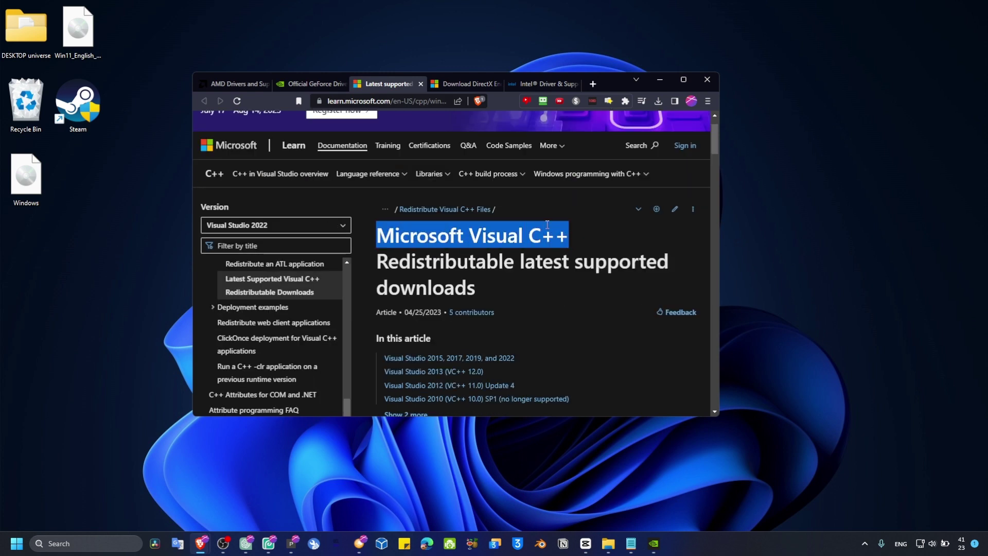
scroll(503, 285, "down", 5)
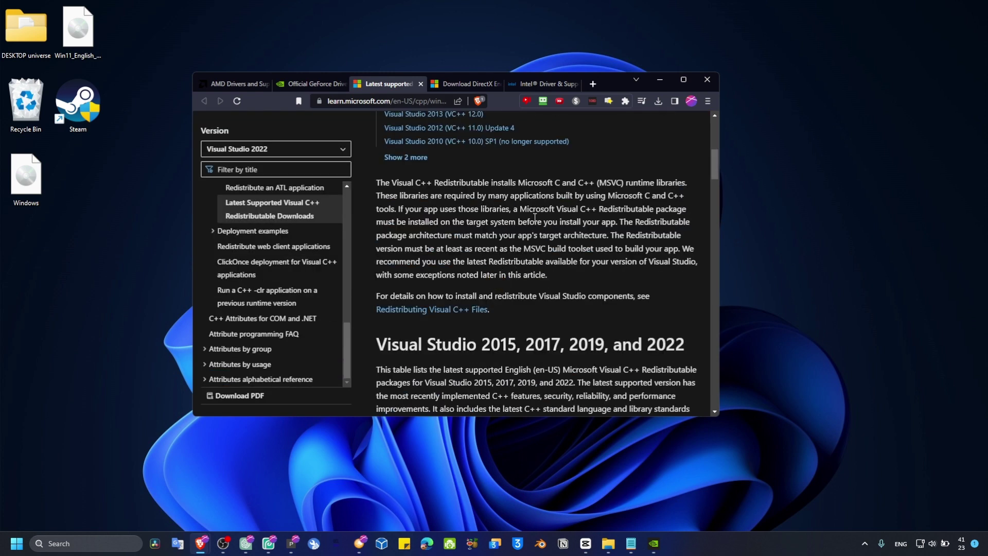
scroll(497, 217, "up", 3)
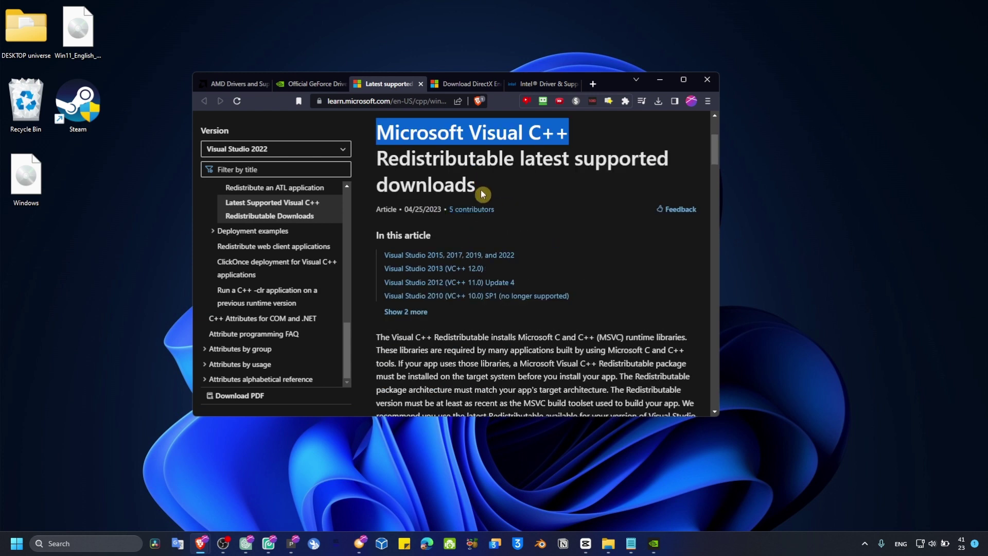
scroll(482, 194, "down", 10)
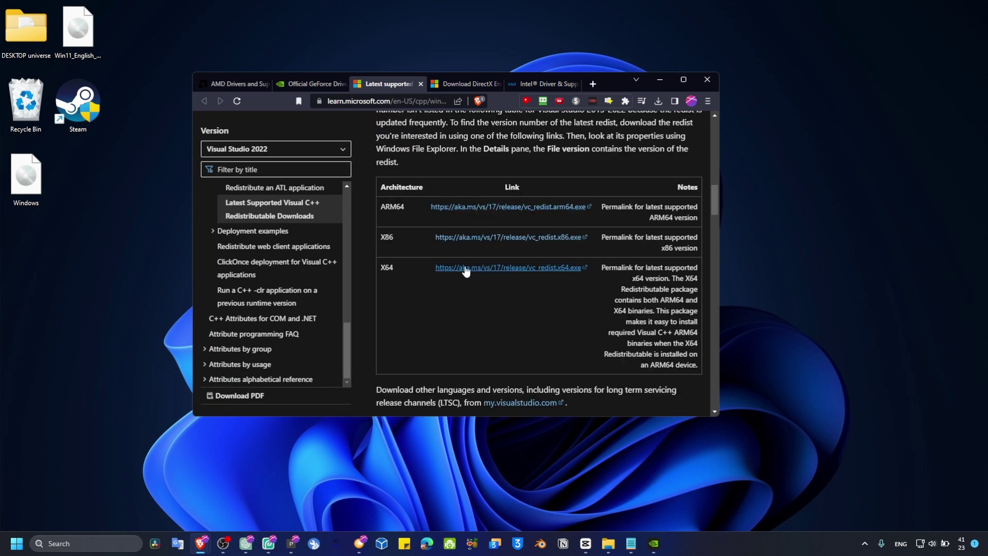
left_click(471, 238)
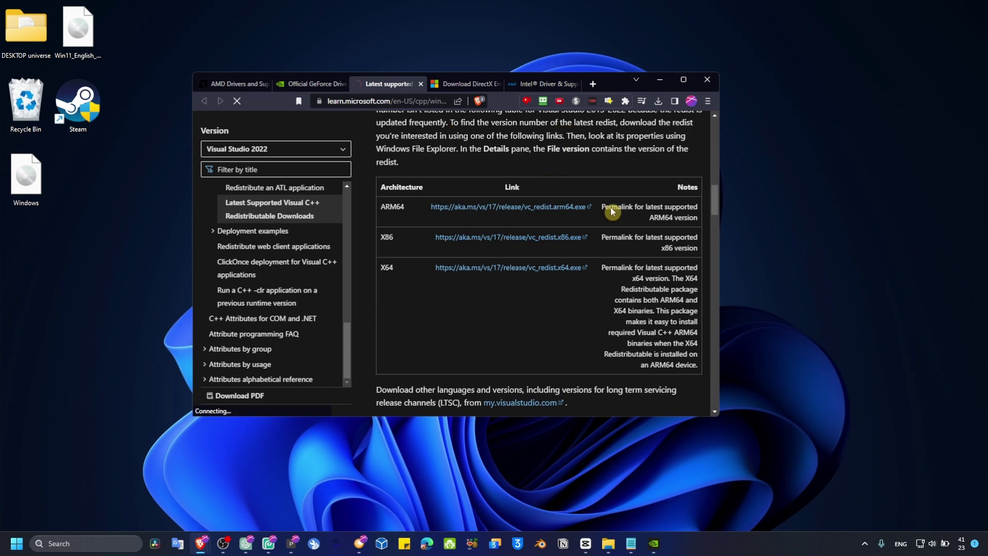
left_click(735, 525)
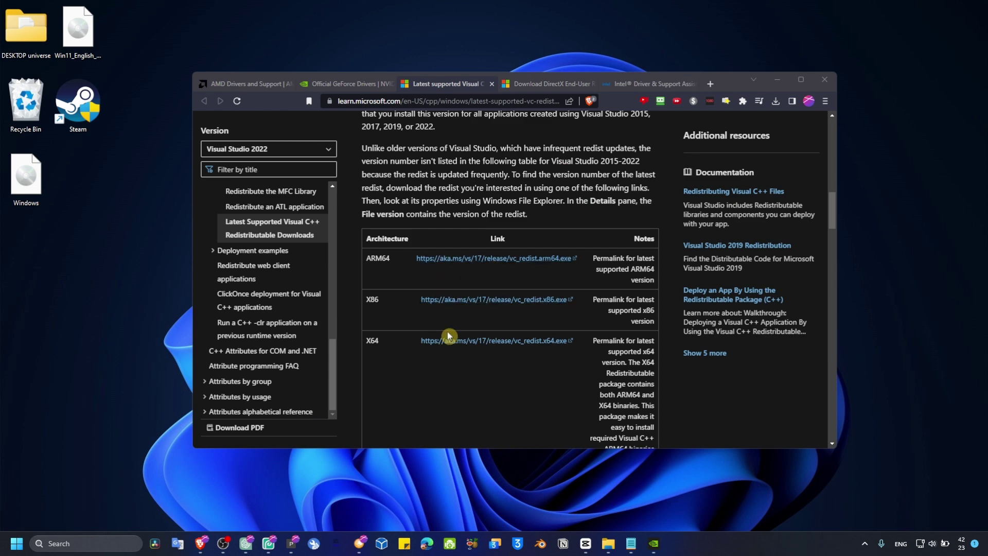
scroll(448, 336, "up", 10)
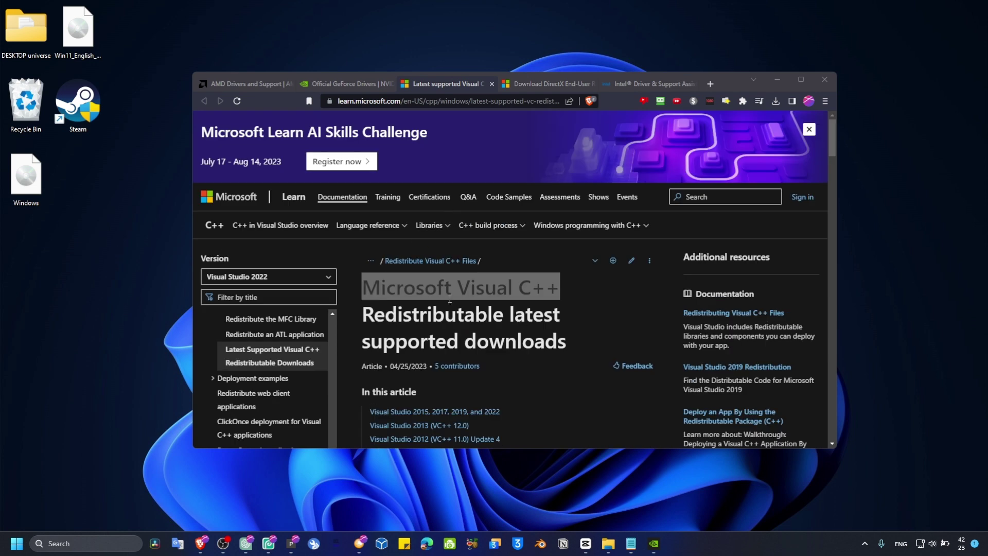
scroll(450, 300, "down", 10)
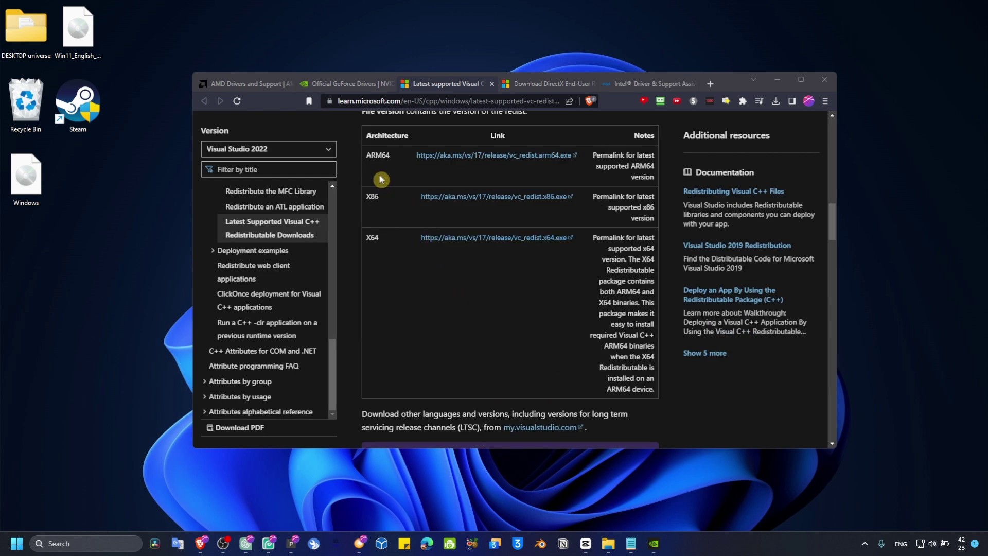
- Compare the DirectX End-User Runtime and Visual C++ redistributable download pages
left_click(560, 94)
scroll(403, 249, "down", 5)
scroll(216, 277, "up", 1)
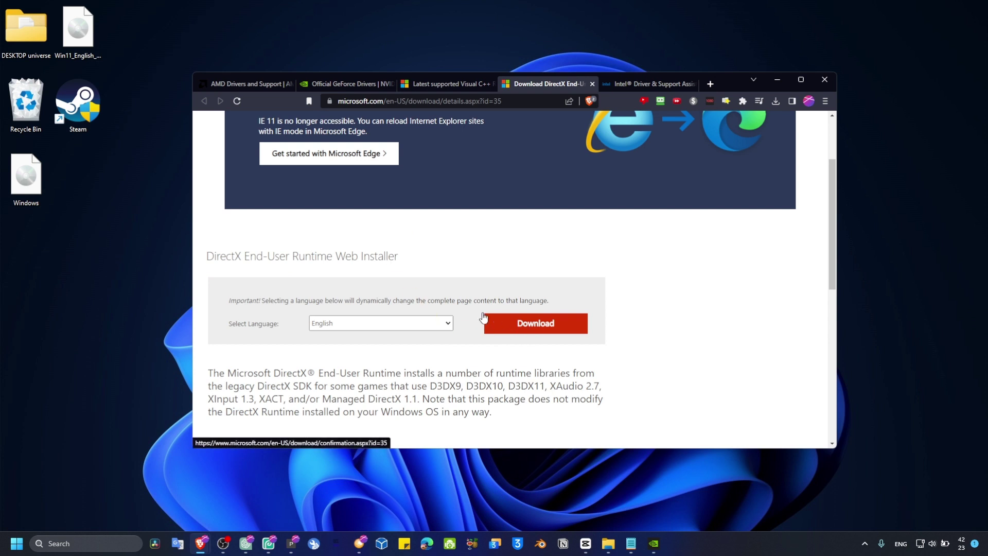
left_click(435, 85)
left_click(538, 86)
key("ctrl+shift+Tab")
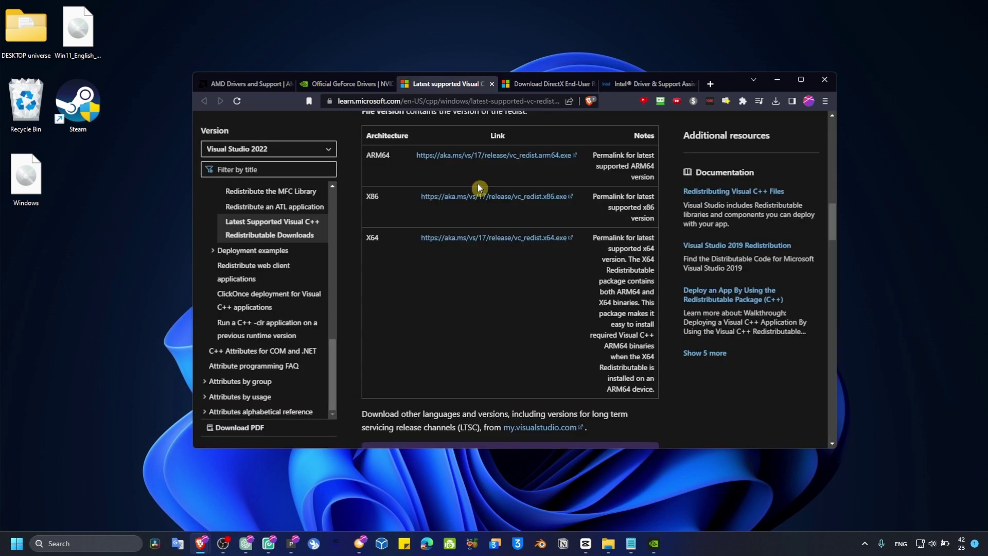
left_click(532, 85)
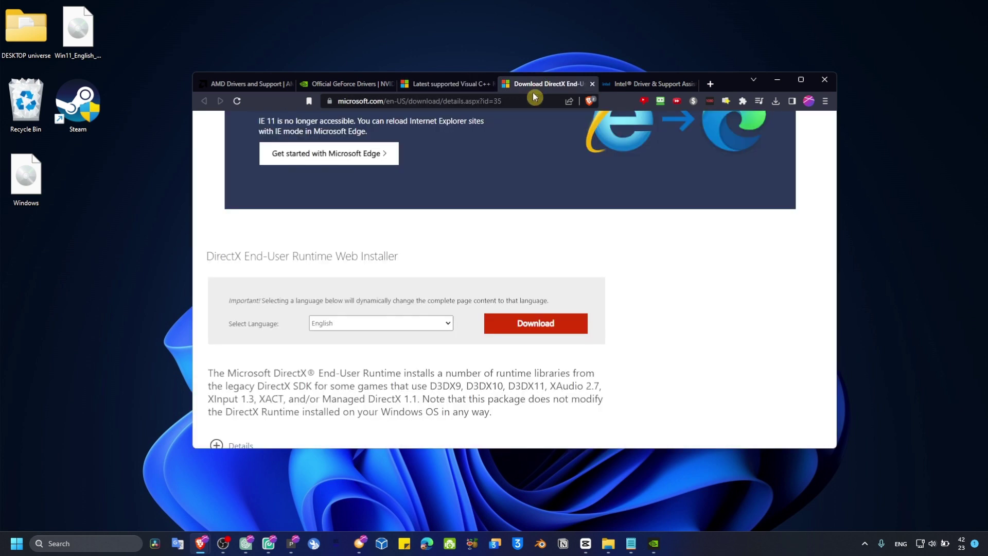
left_click(445, 84)
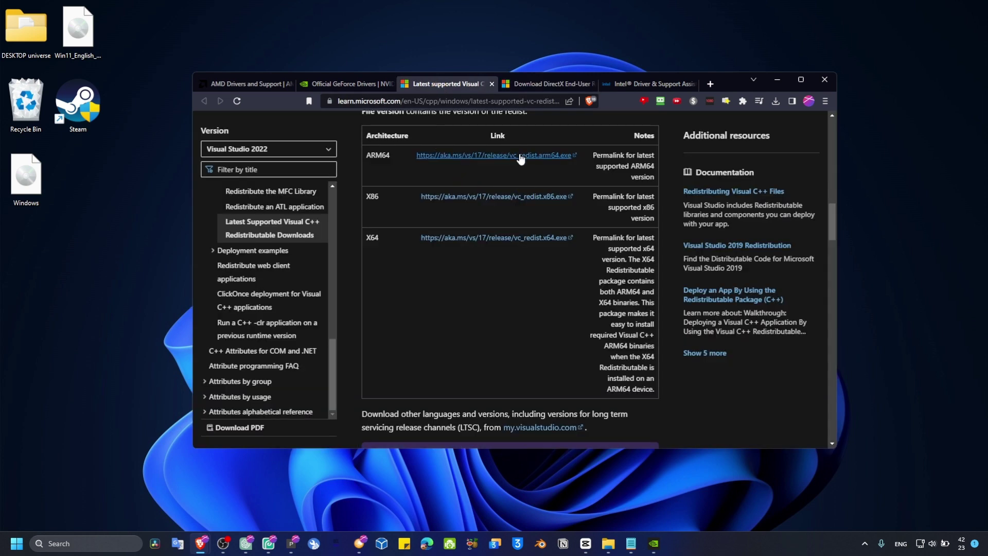
left_click(536, 85)
left_click(445, 84)
scroll(457, 227, "up", 10)
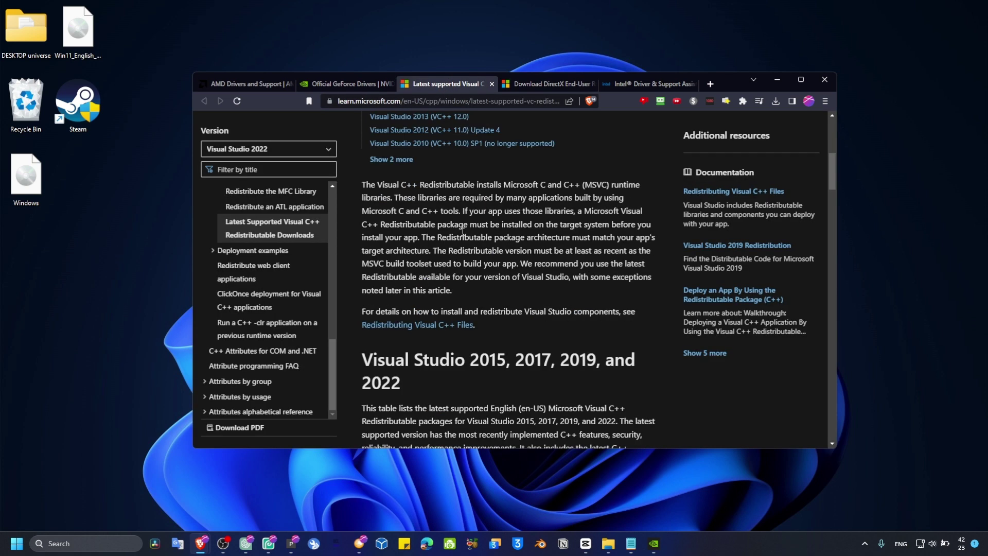
- Review the Intel Driver & Support Assistant page, then minimize Brave
left_click(633, 84)
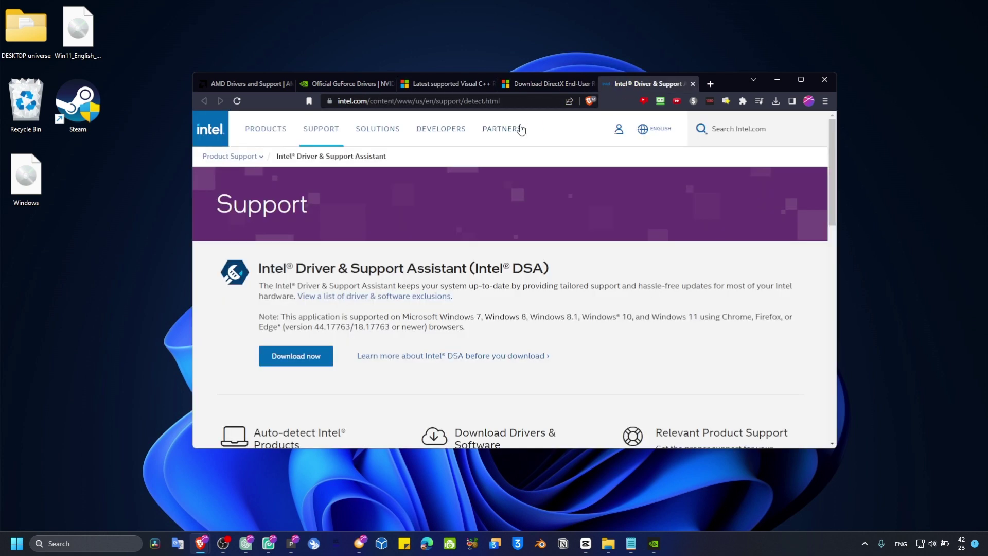
scroll(383, 257, "down", 4)
scroll(391, 260, "up", 4)
left_click(777, 80)
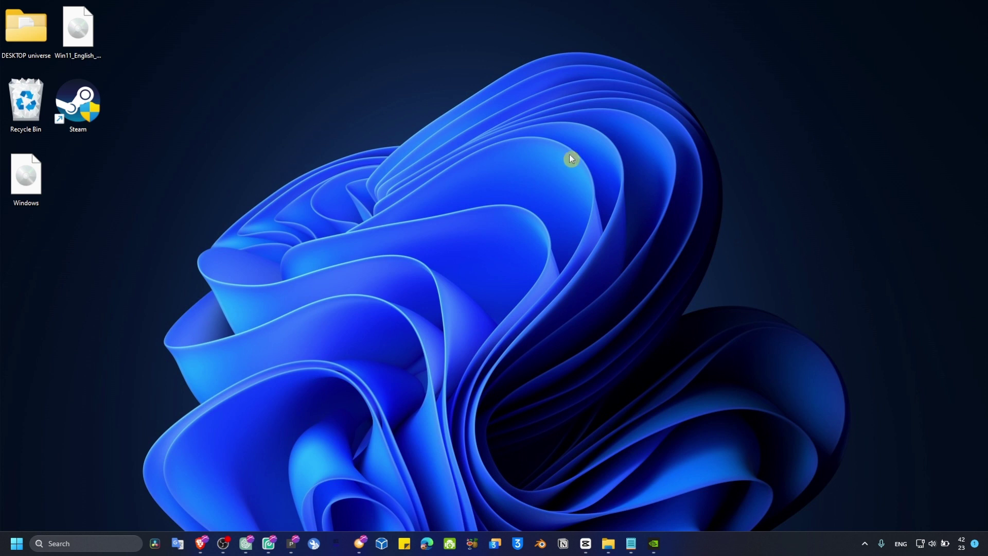
right_click(569, 154)
left_click(610, 315)
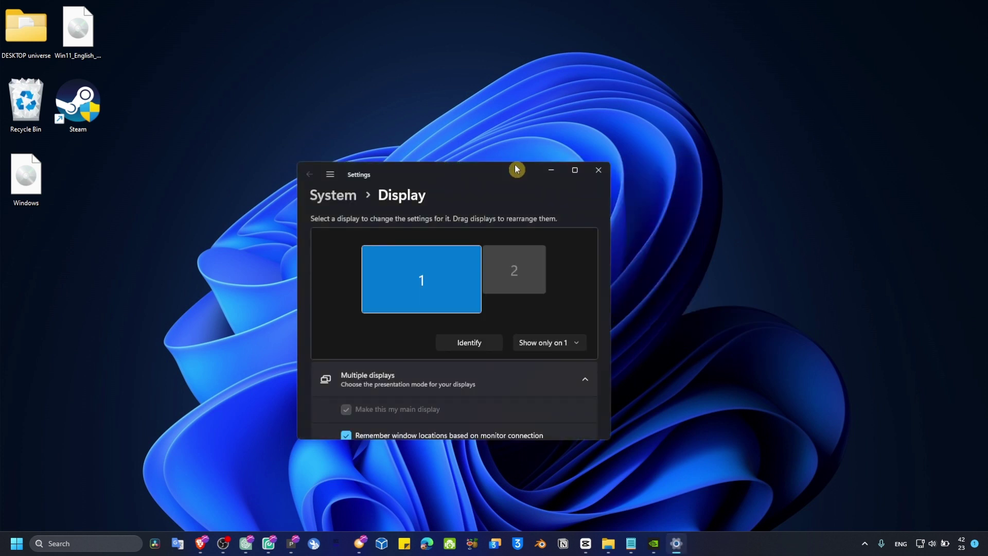
double_click(514, 165)
scroll(598, 260, "down", 4)
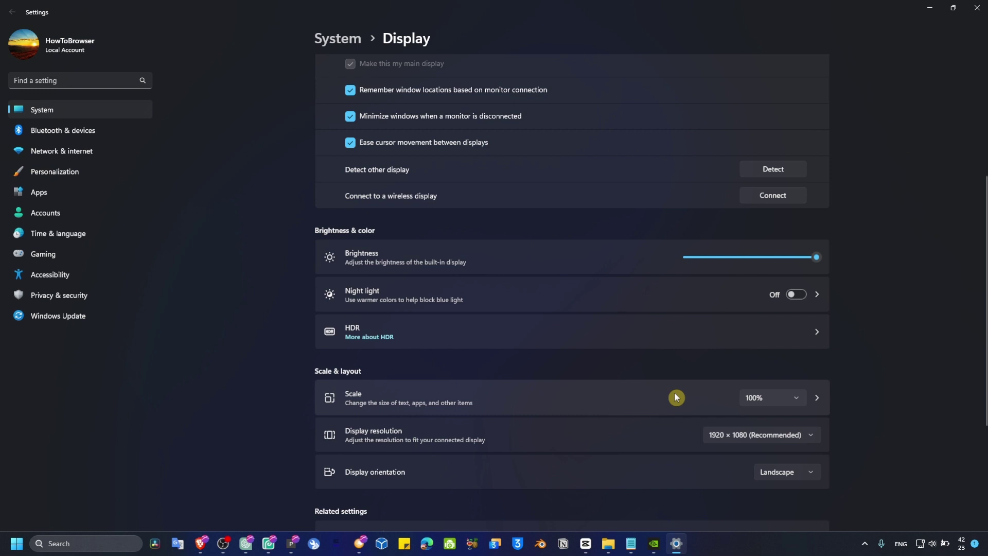
left_click(726, 435)
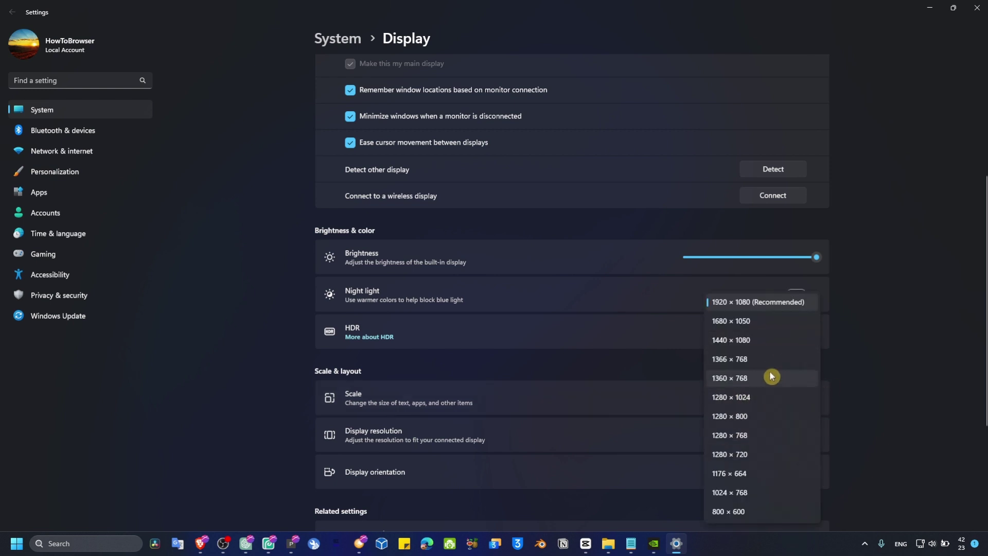
left_click(884, 377)
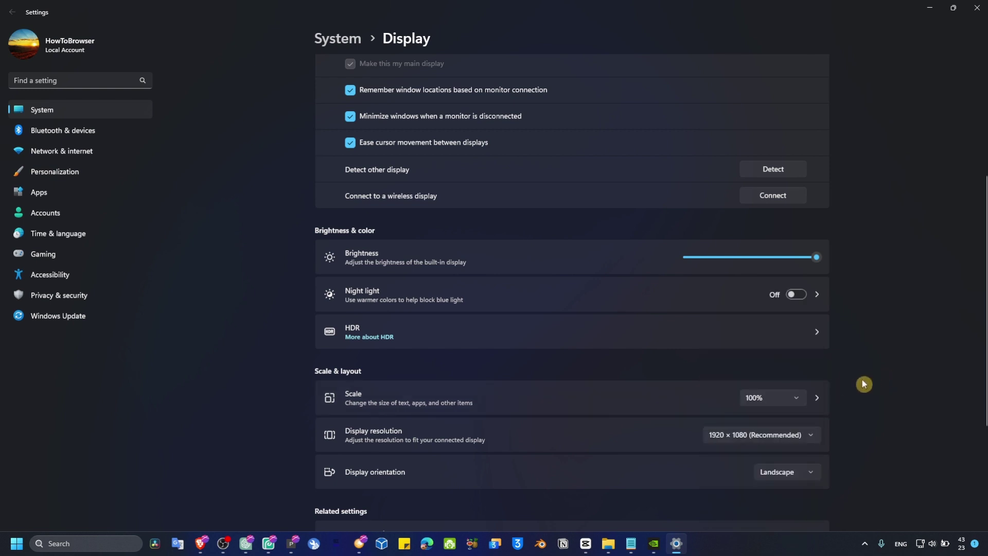
left_click(799, 432)
left_click(875, 393)
scroll(801, 434, "down", 3)
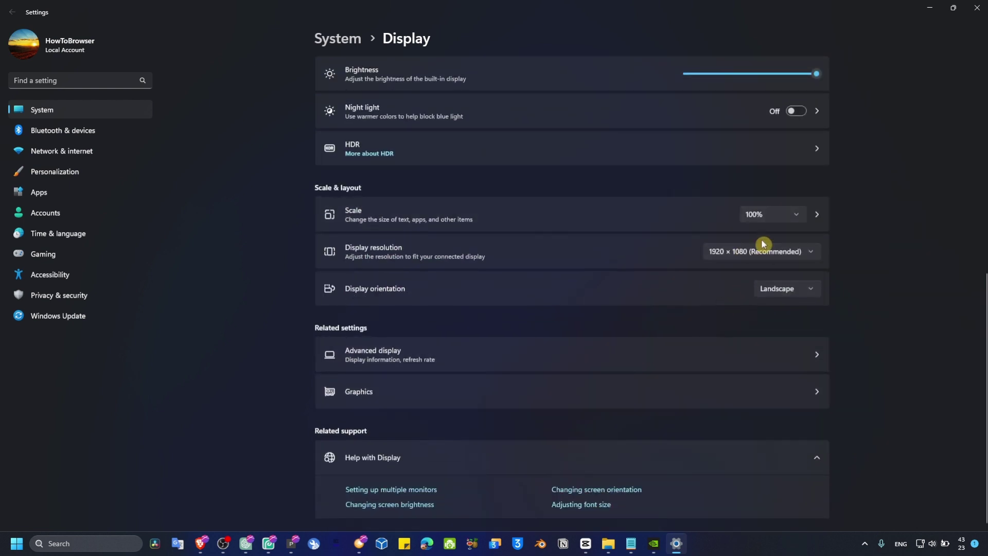
left_click(774, 251)
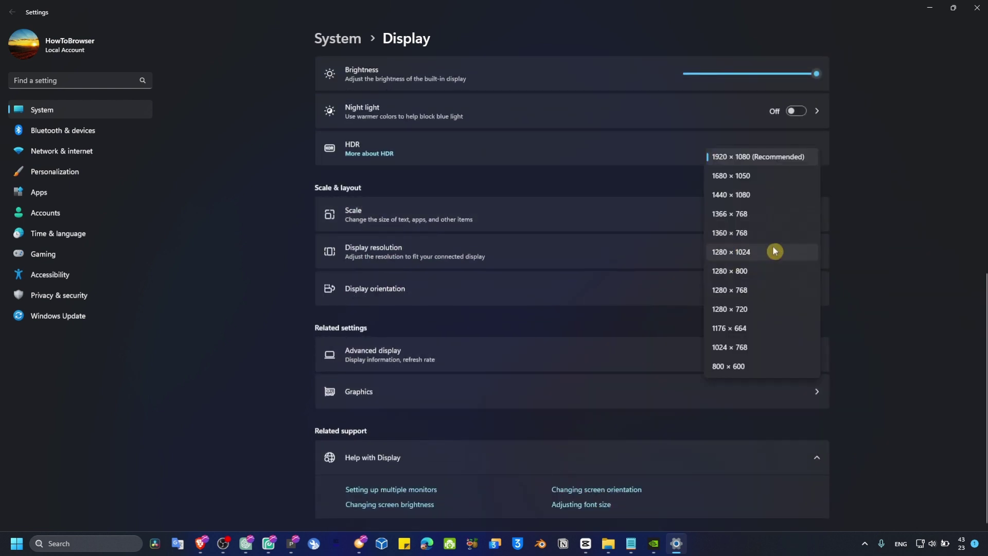
left_click(878, 231)
left_click(808, 249)
left_click(878, 146)
left_click(976, 7)
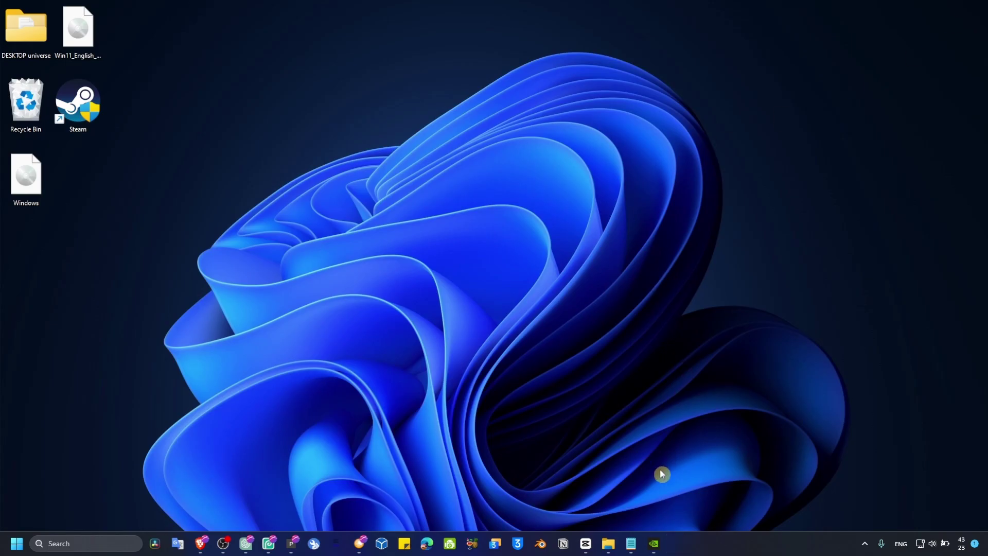
- Copy the sfc /scannow line from the Notepad notes
left_click(631, 544)
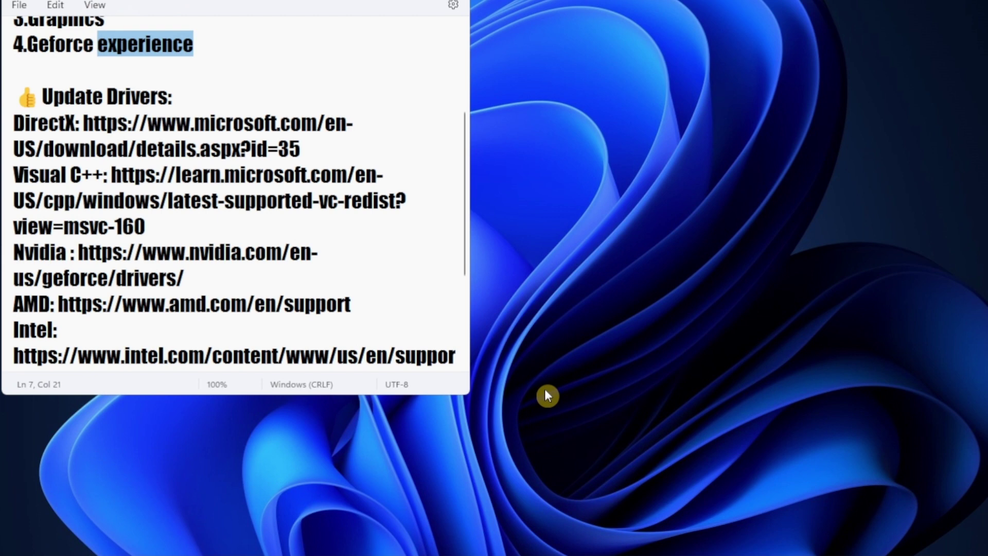
scroll(343, 268, "down", 2)
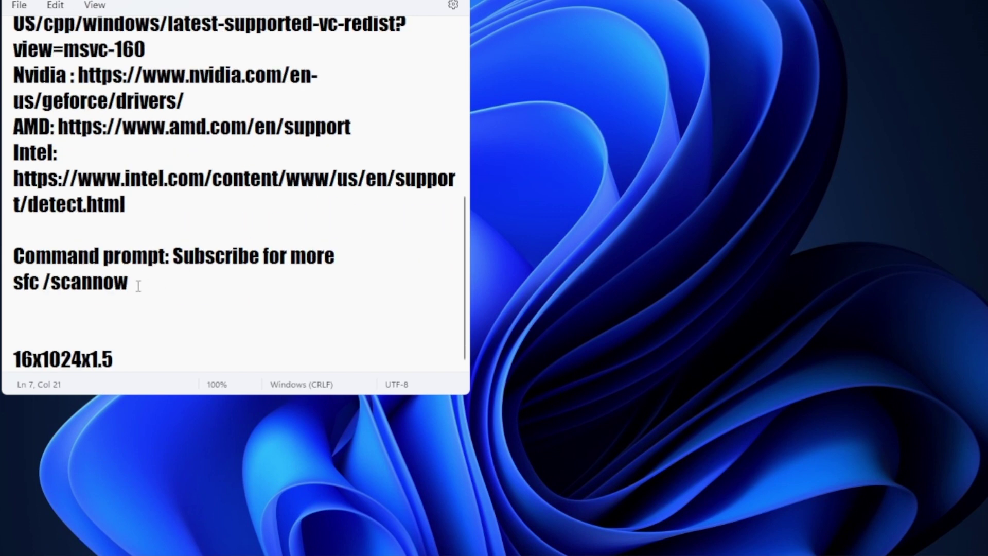
triple_click(109, 287)
triple_click(99, 289)
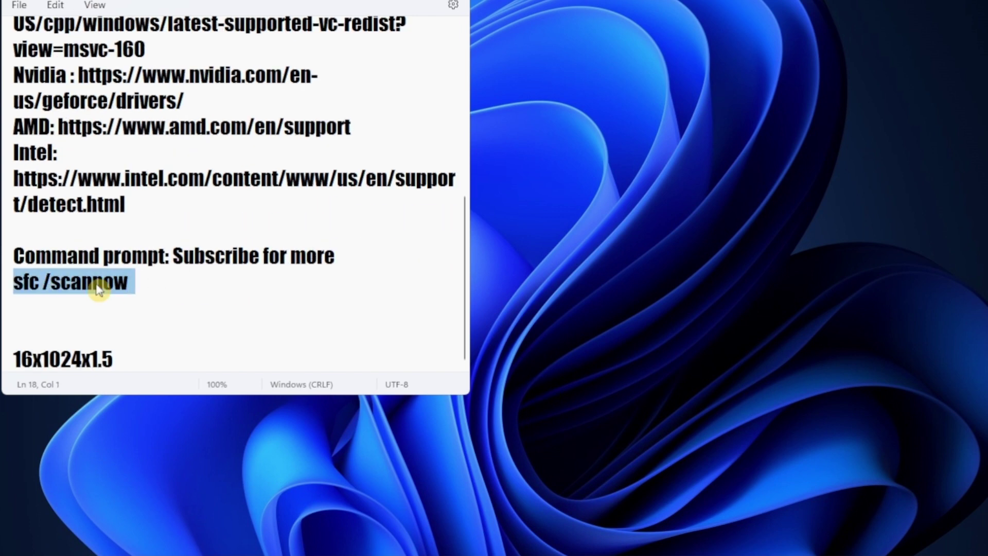
right_click(99, 289)
left_click(137, 62)
- Launch Command Prompt as administrator from a Start search for cmd
key("super")
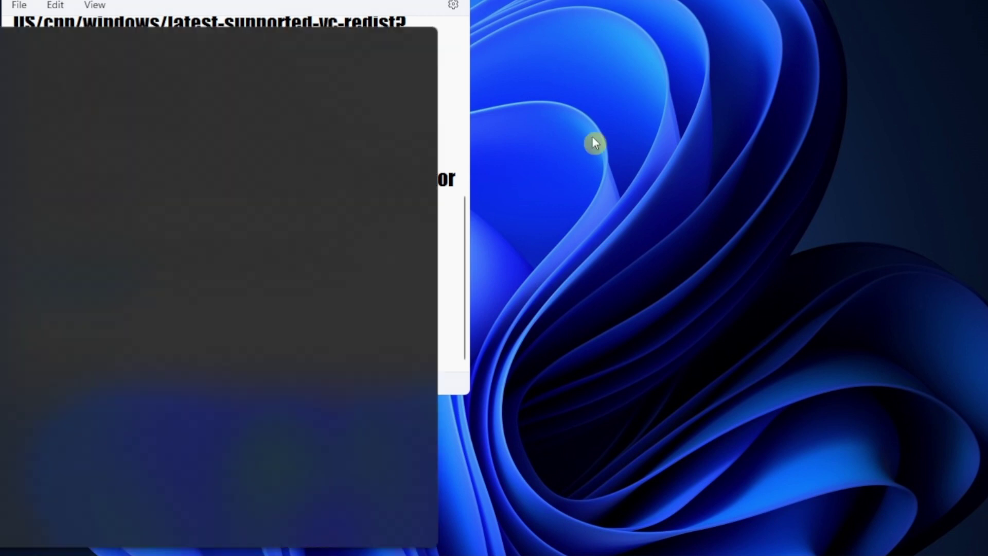
type("cmd")
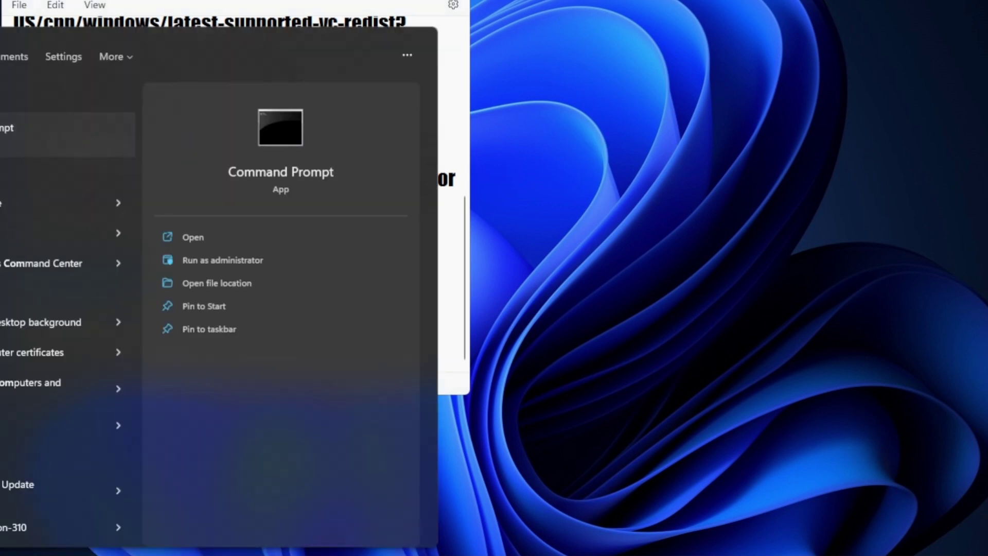
right_click(31, 129)
left_click(48, 154)
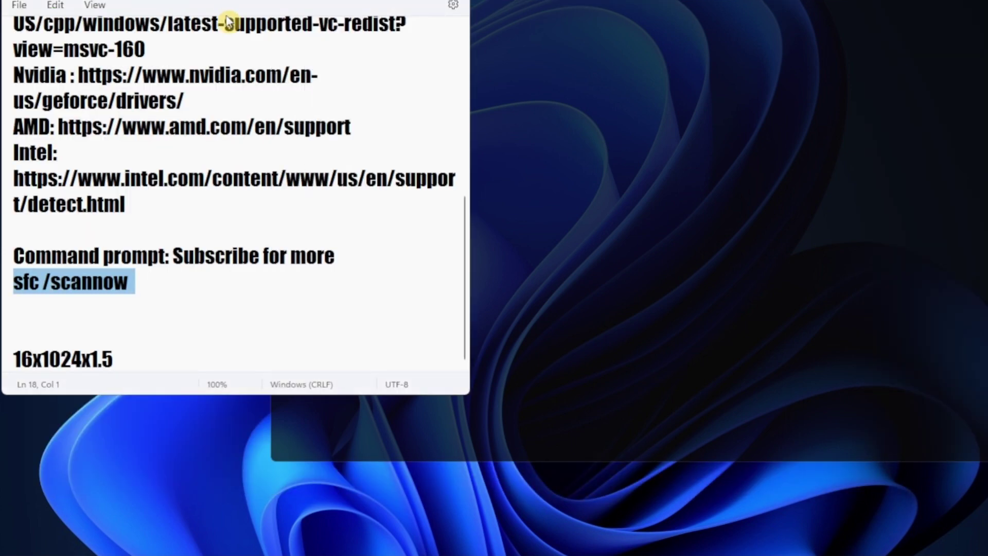
- Copy sfc /scannow again and paste it into the administrator console
scroll(208, 160, "up", 2)
scroll(208, 161, "down", 2)
right_click(106, 284)
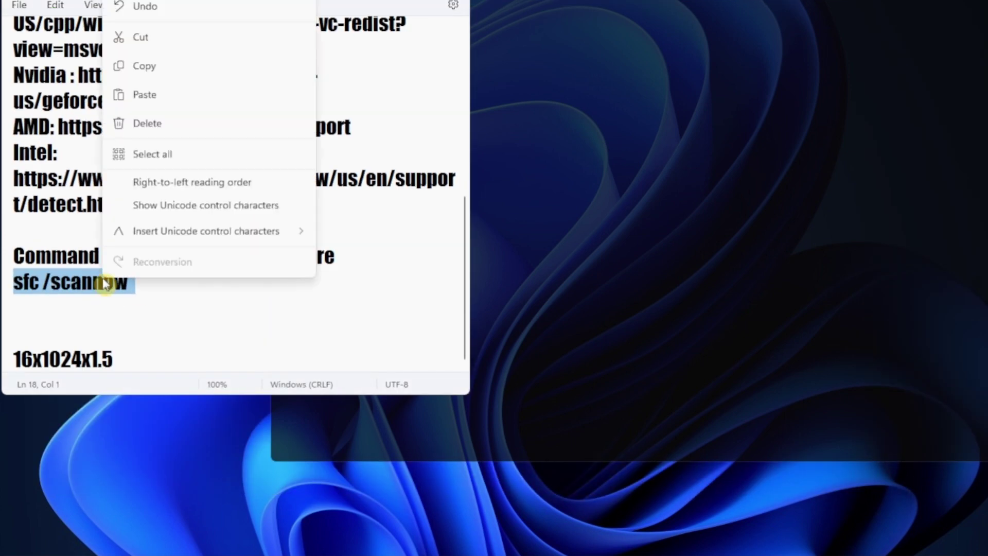
left_click(145, 65)
left_click(570, 76)
right_click(517, 44)
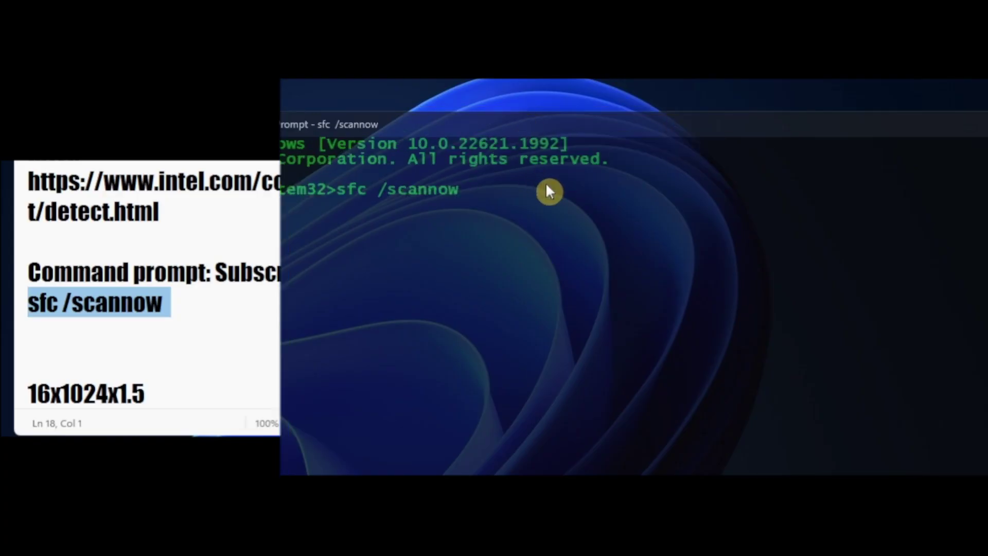
- Start the sfc /scannow scan in the admin console and move its window left while verifying
left_click(486, 190)
key("Escape")
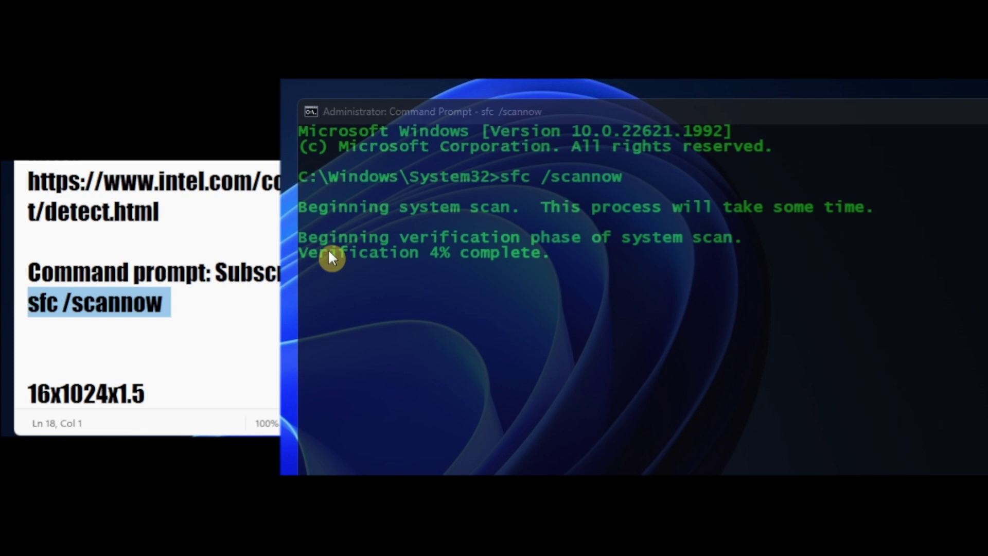
left_click_drag(490, 118, 418, 121)
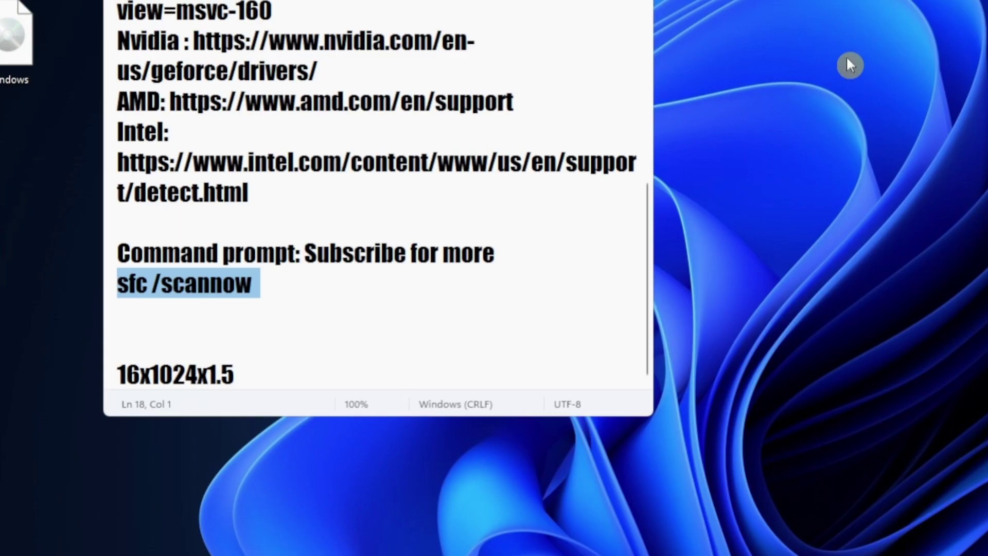
- Apply custom visual effects with only thumbnails and screen-font smoothing enabled
key("super+s")
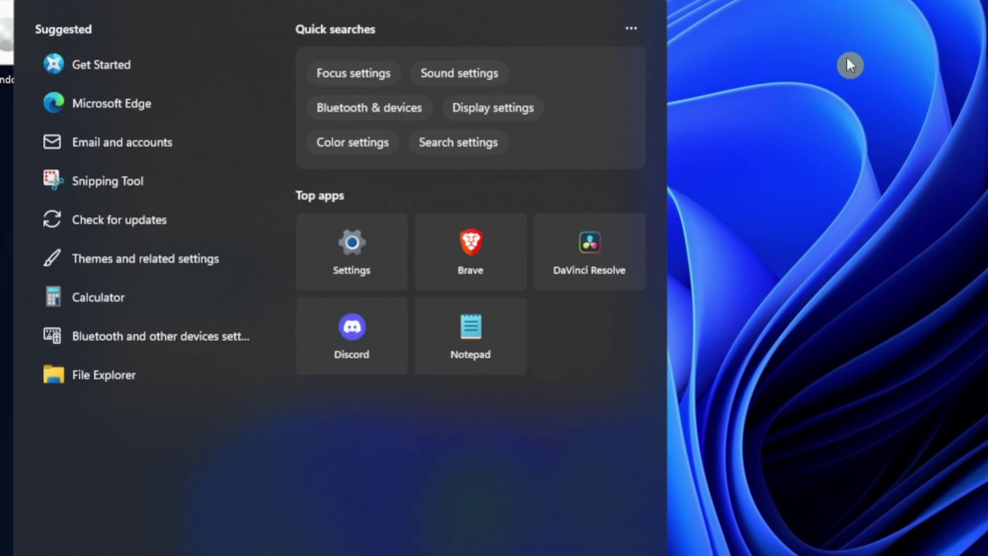
type("appearance")
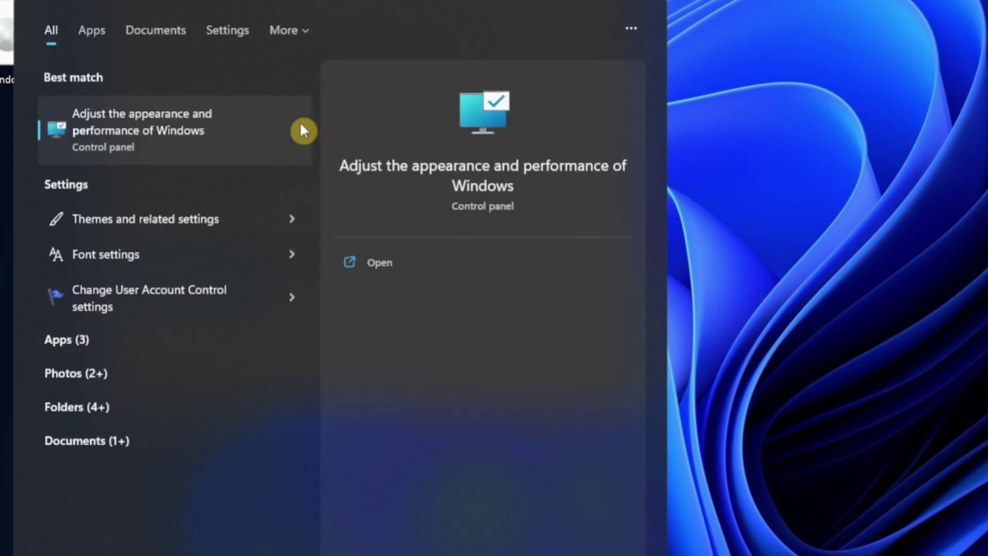
left_click(198, 131)
left_click_drag(304, 125, 817, 55)
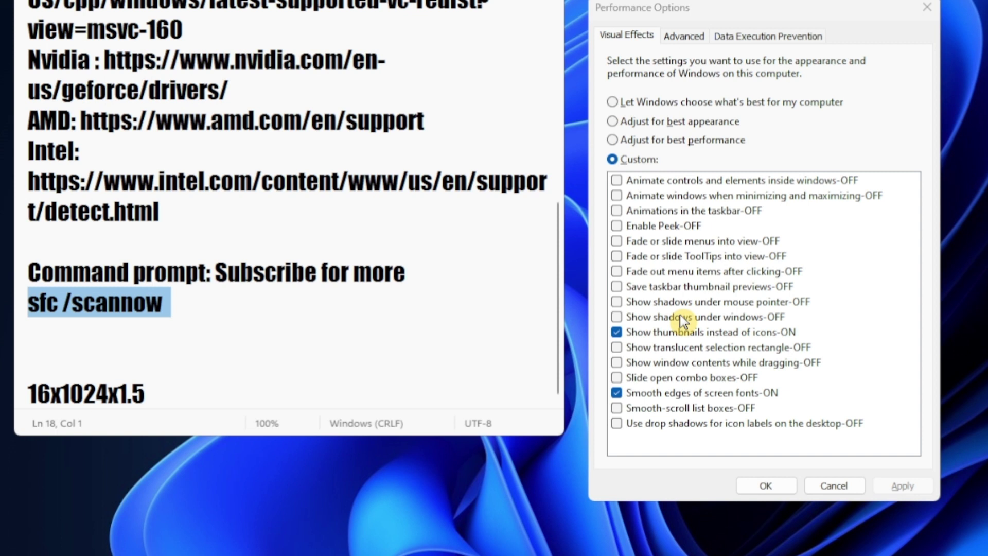
left_click(629, 146)
left_click(629, 159)
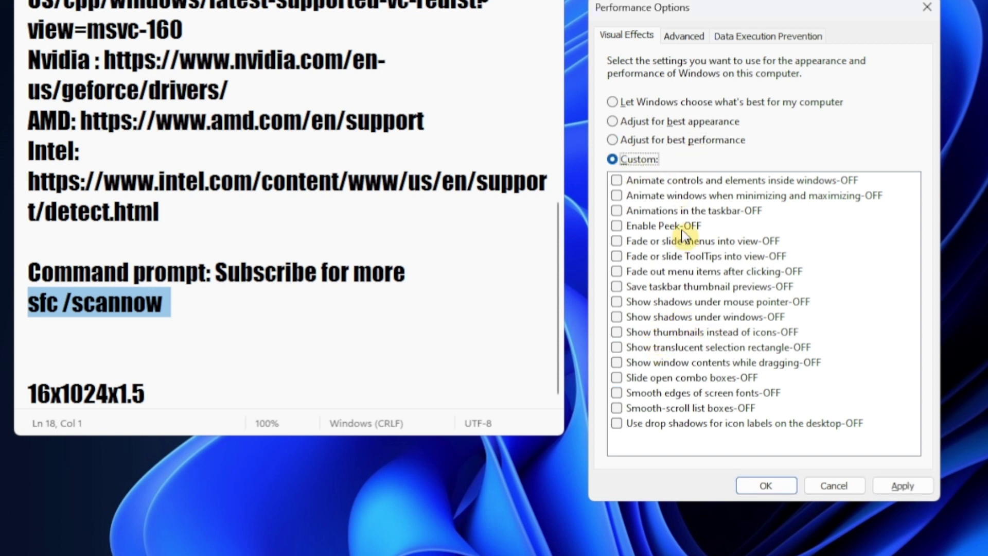
left_click(617, 393)
left_click(618, 333)
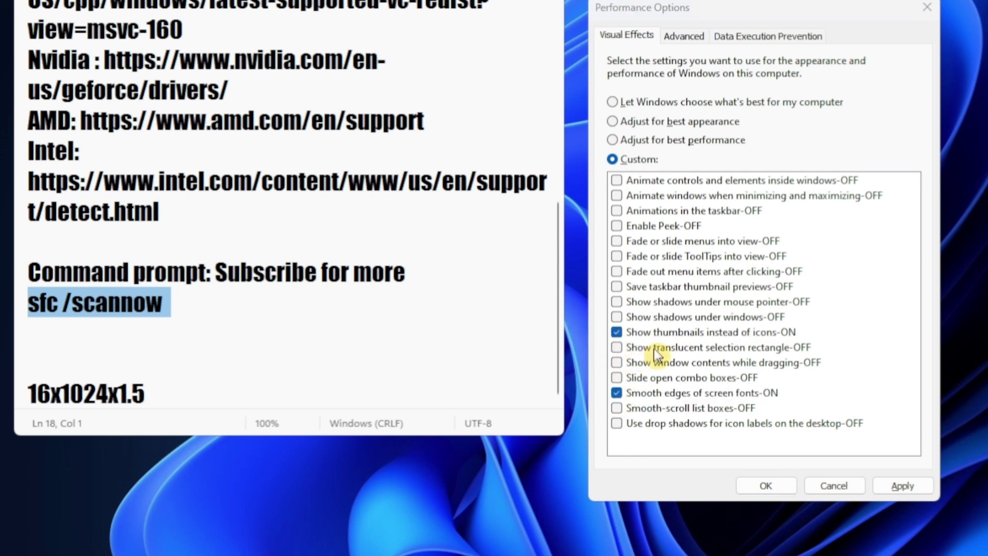
left_click(900, 487)
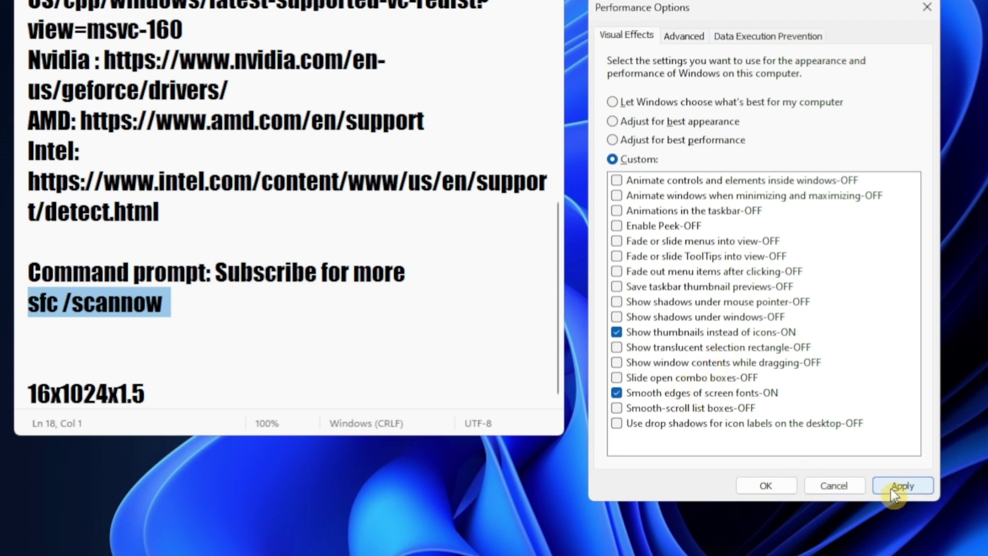
- Open Virtual Memory settings and select the current 32000 MB initial size
left_click(684, 36)
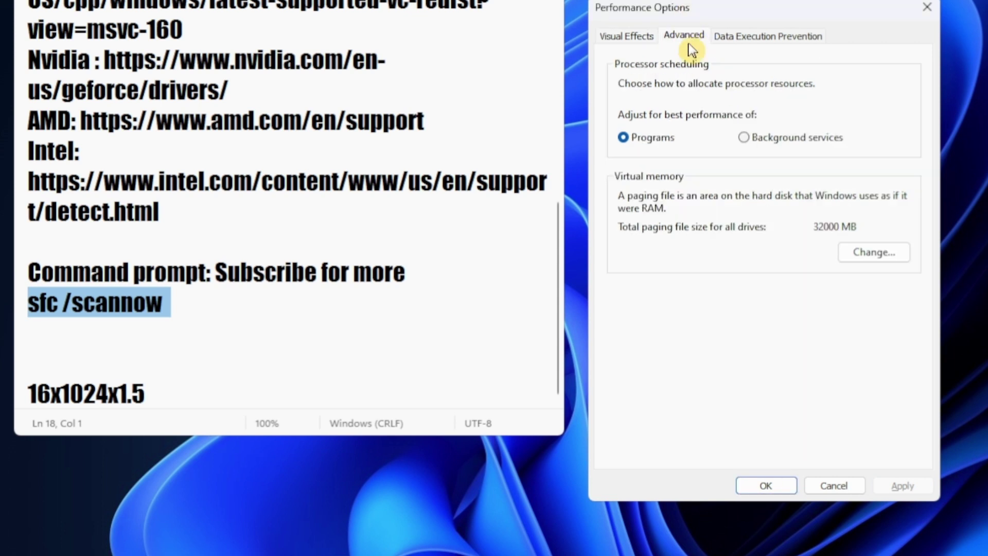
left_click(857, 252)
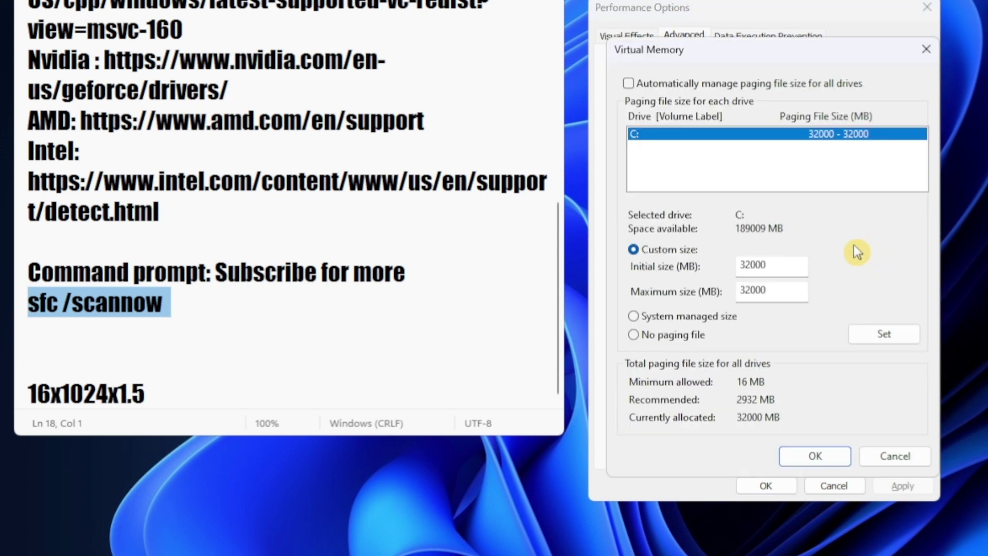
left_click(777, 262)
double_click(777, 263)
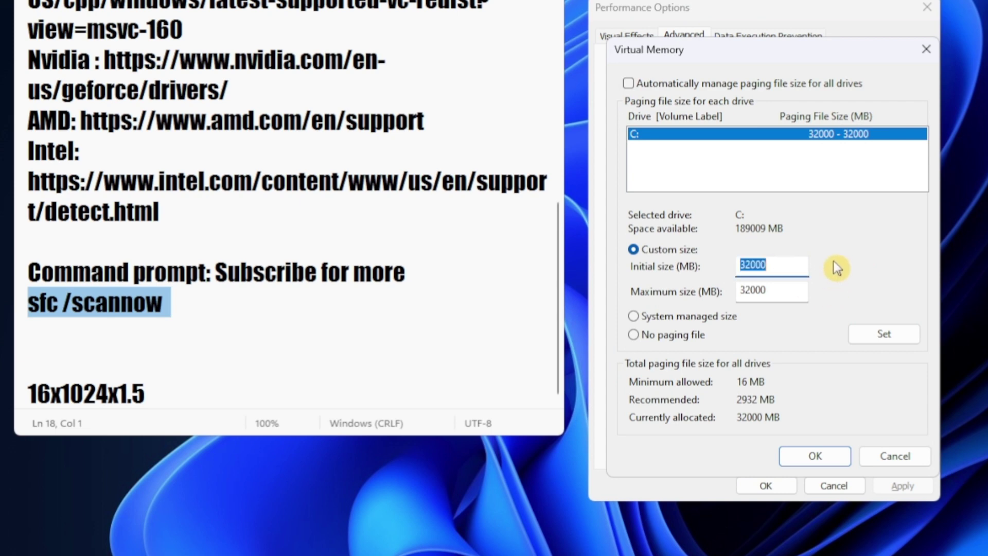
- In Calculator, compute 16 × 1024 = 16384
key("super")
type("cal")
key("Return")
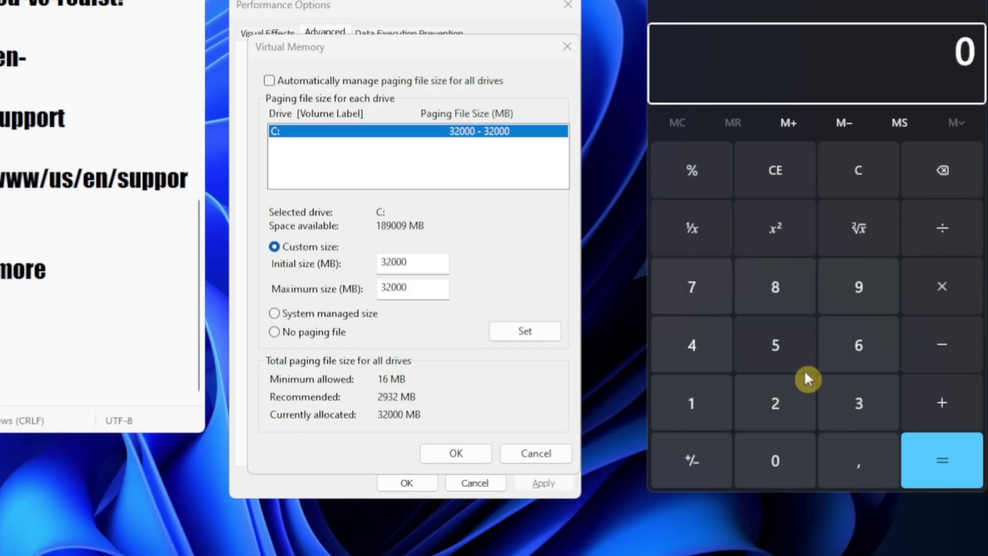
left_click(849, 398)
left_click(788, 394)
double_click(940, 171)
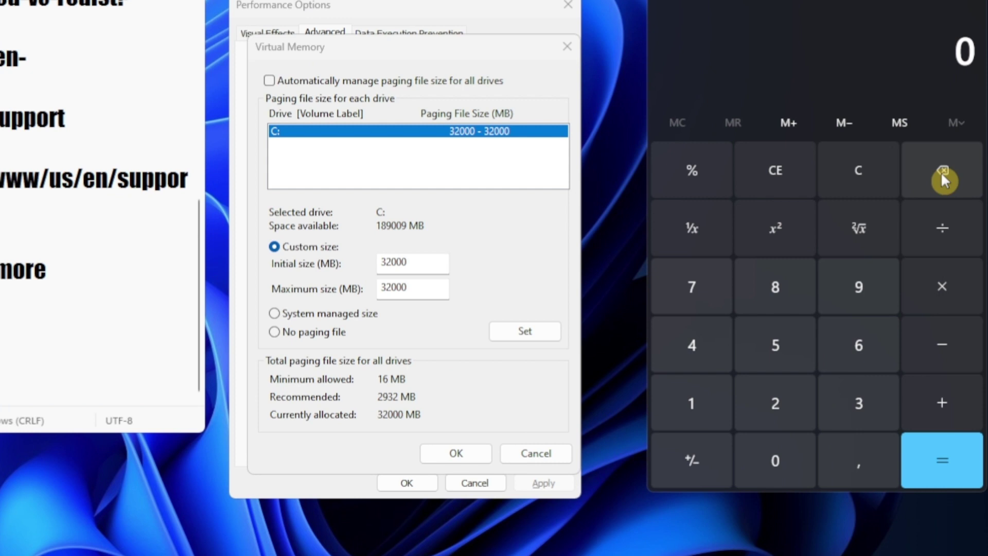
left_click(715, 403)
left_click(843, 361)
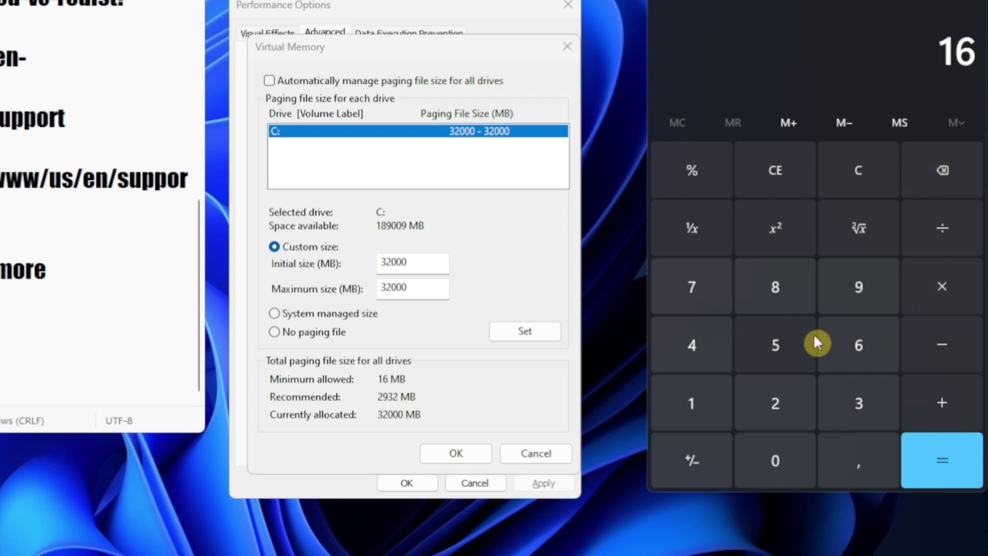
left_click(930, 288)
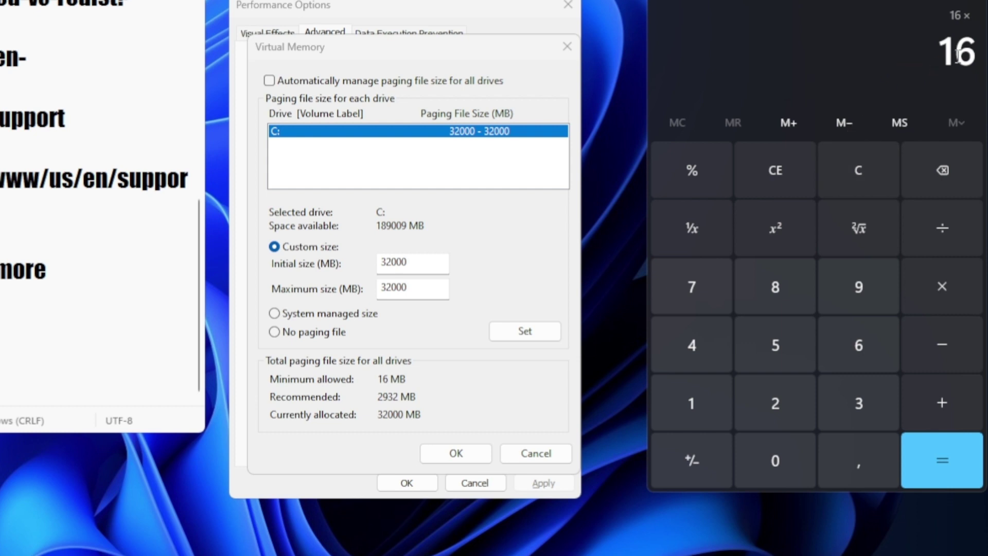
left_click(698, 408)
left_click(772, 460)
left_click(776, 401)
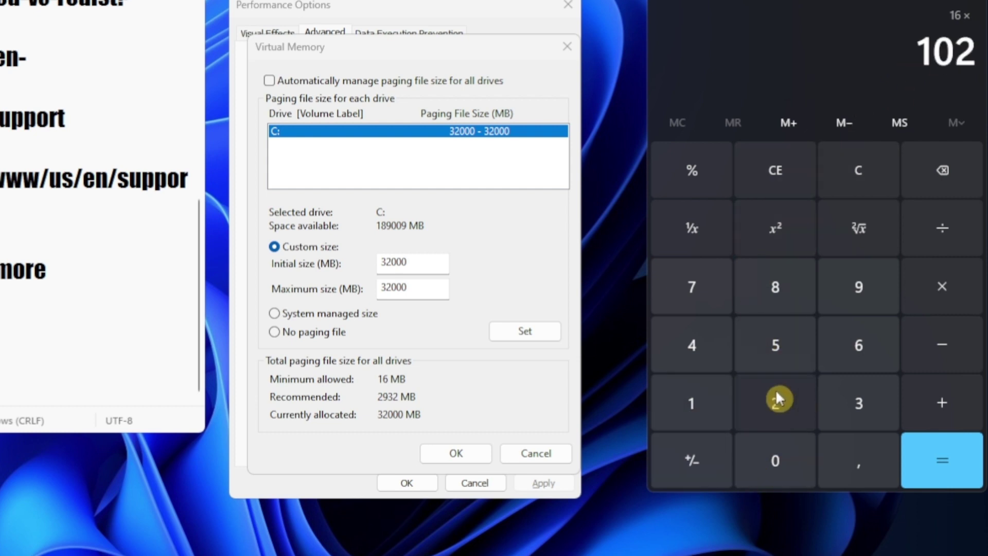
left_click(701, 346)
left_click(931, 449)
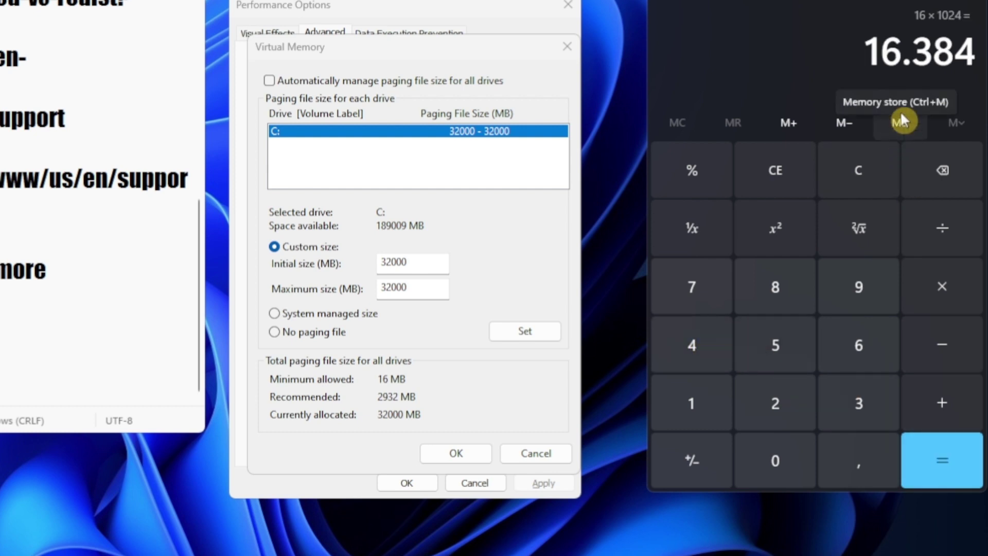
- Multiply 16384 by 1,5 to get 24.576 and select the result
left_click(919, 295)
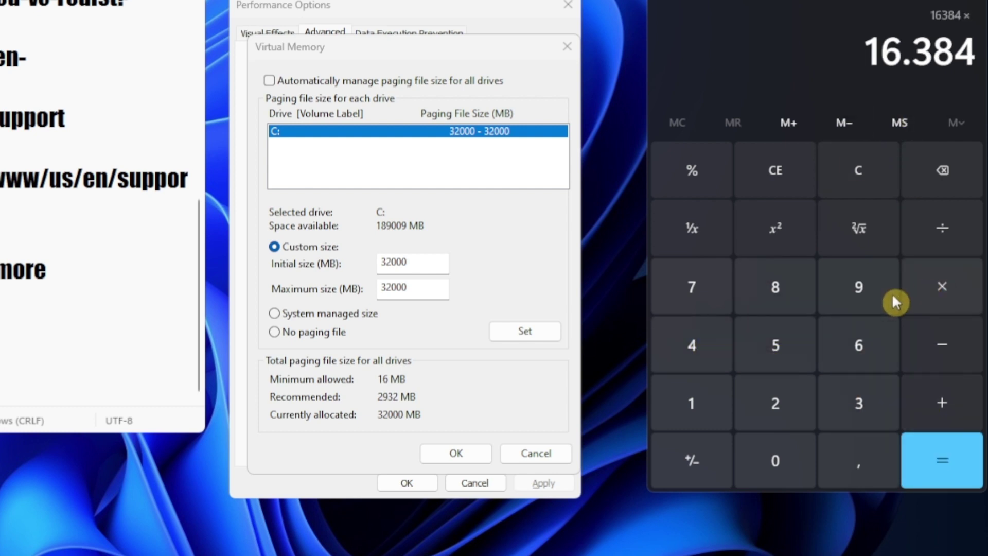
left_click(680, 406)
left_click(857, 466)
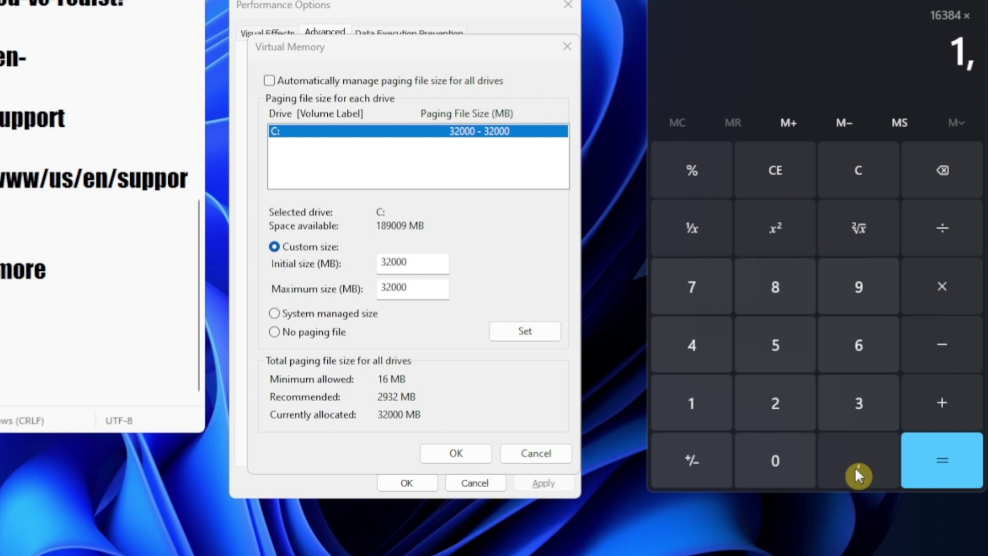
left_click(945, 175)
left_click(868, 459)
left_click(943, 178)
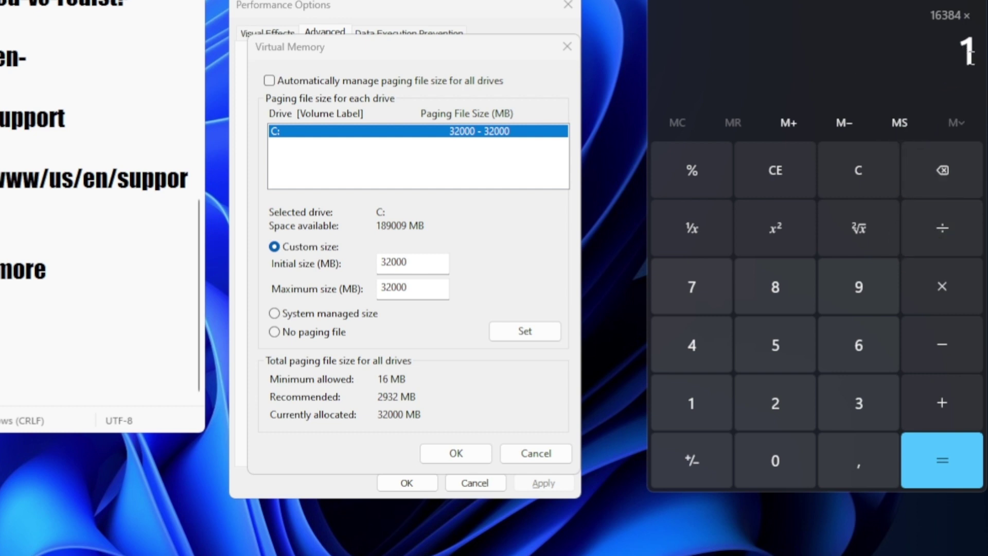
left_click(861, 441)
left_click(790, 360)
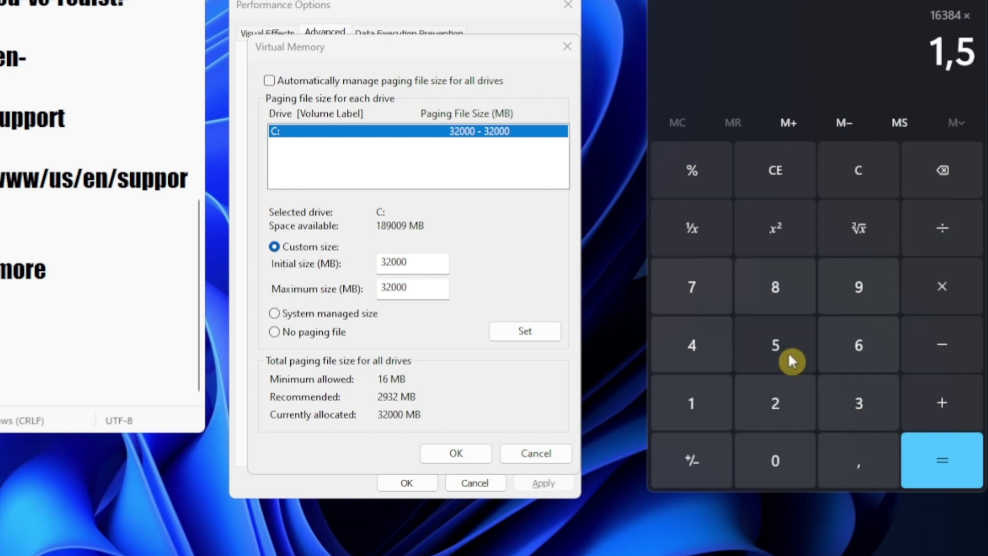
left_click(938, 455)
left_click_drag(904, 51, 963, 57)
key("ctrl+c")
left_click(870, 51)
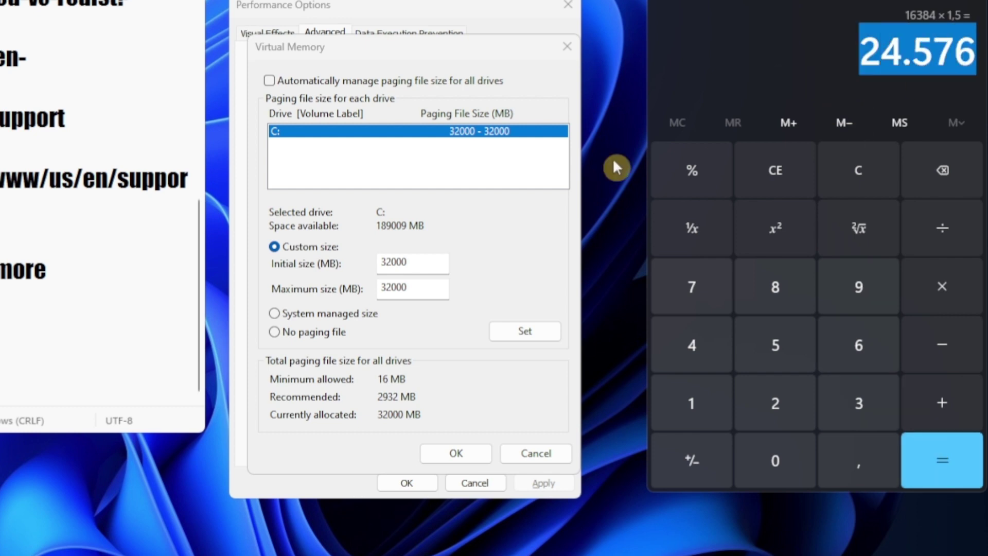
- Paste 24.576 into both the initial and maximum paging-file size fields
left_click(398, 261)
key("ctrl+v")
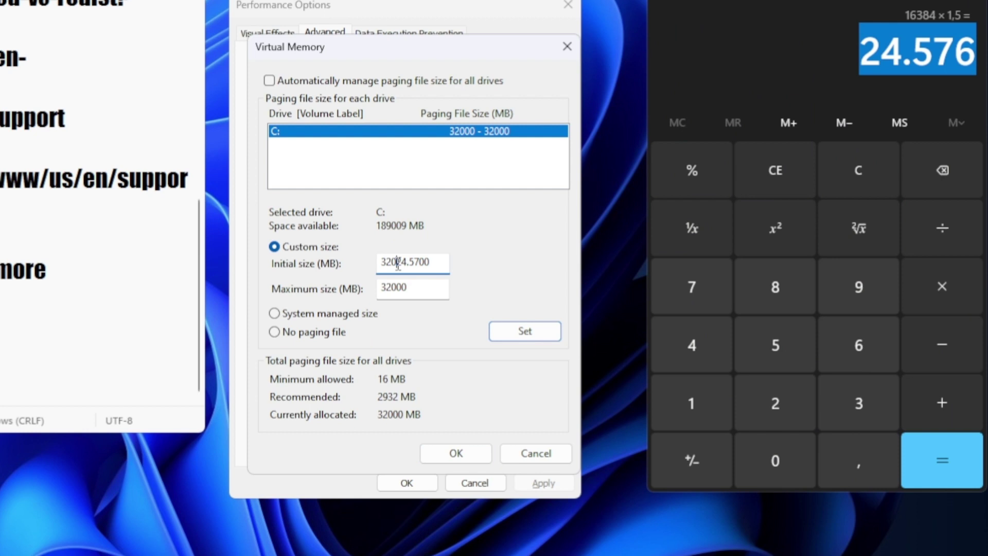
double_click(398, 262)
type("24.576")
left_click(399, 287)
type("24.576")
double_click(414, 287)
type("24.576")
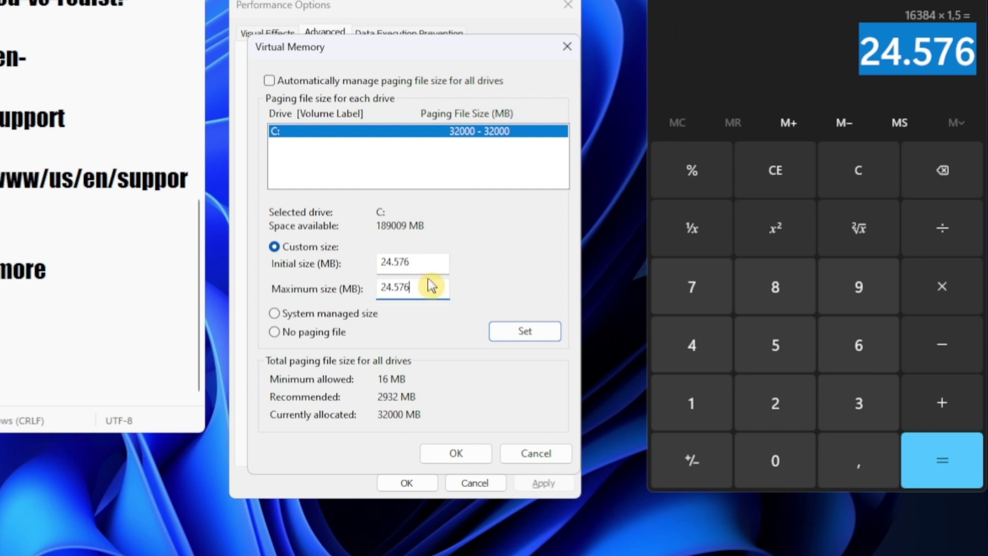
key("alt+Tab")
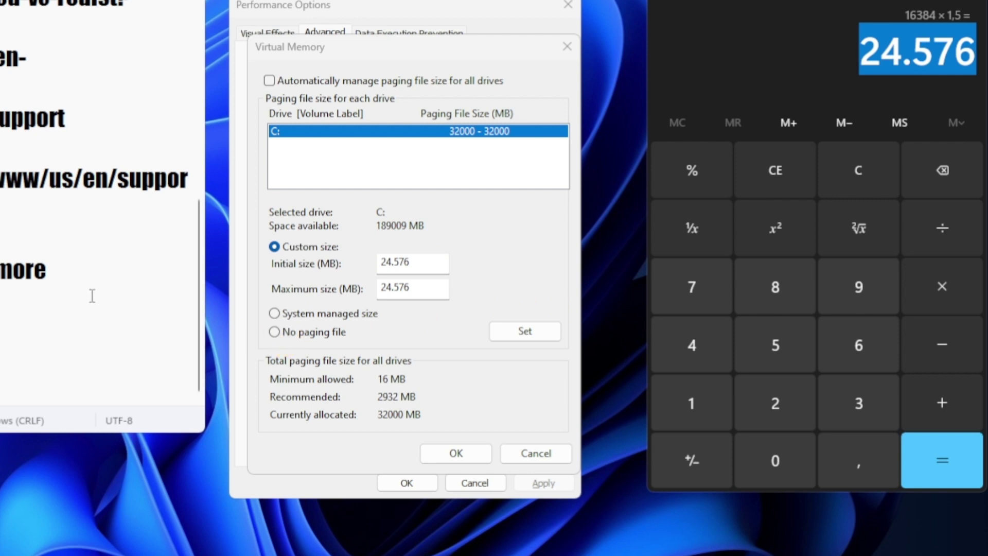
- Correct both sizes to 24576 MB, set them for drive C, and confirm
left_click(373, 250)
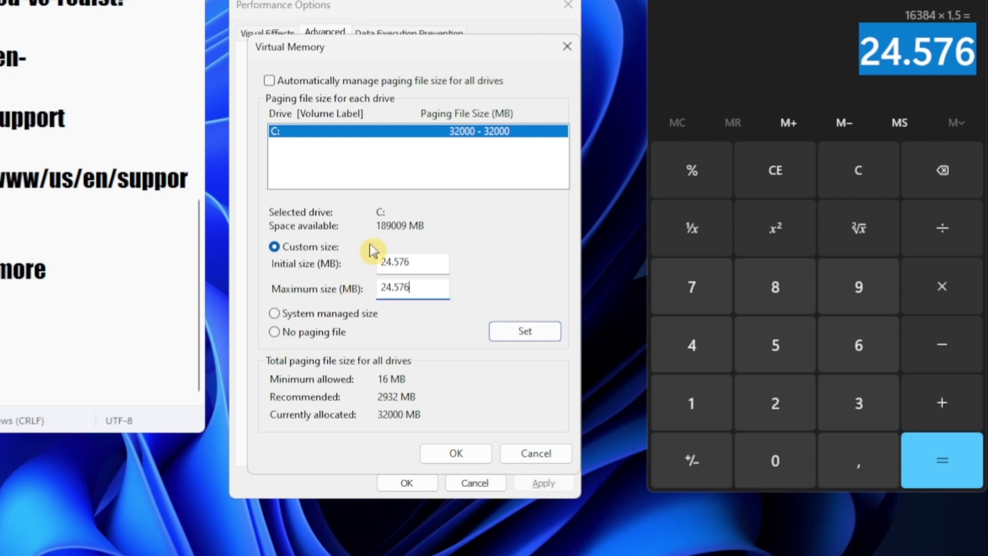
left_click_drag(317, 41, 331, 26)
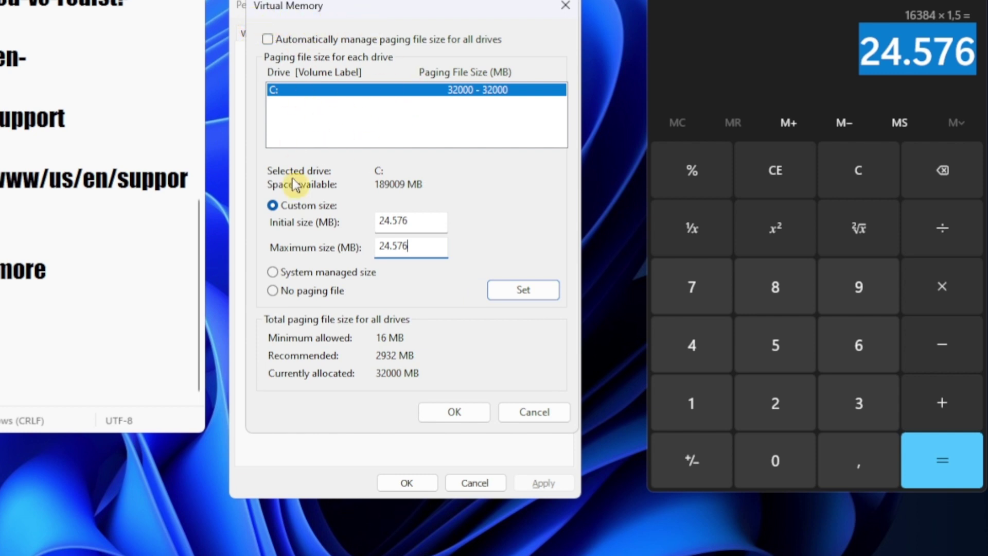
left_click(522, 290)
left_click(436, 266)
left_click(401, 226)
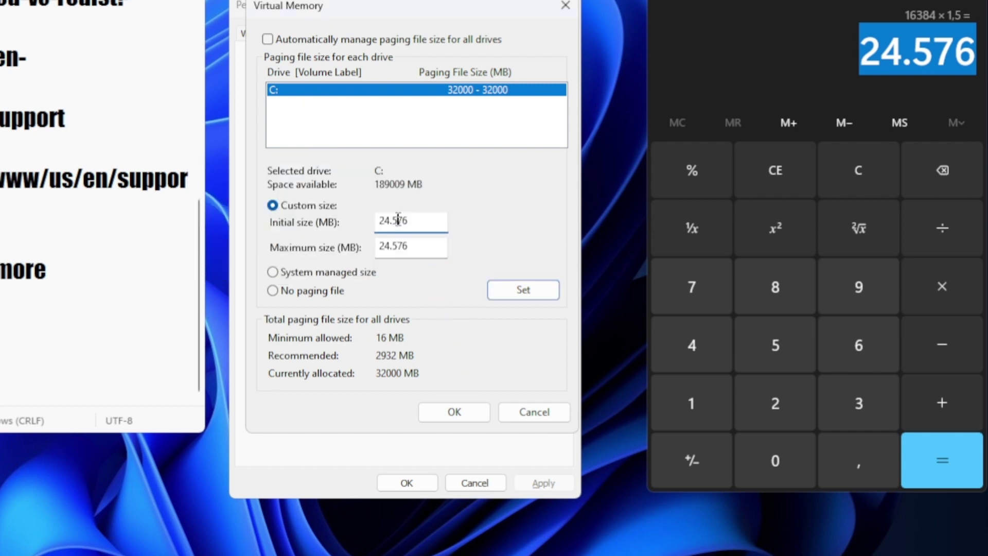
double_click(397, 216)
type("24576")
left_click(392, 247)
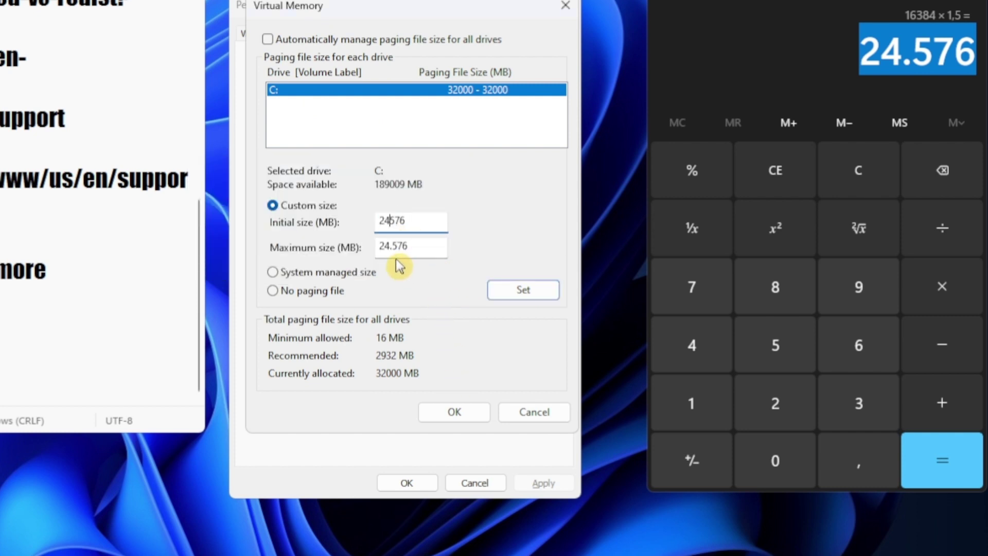
key("BackSpace")
left_click(523, 289)
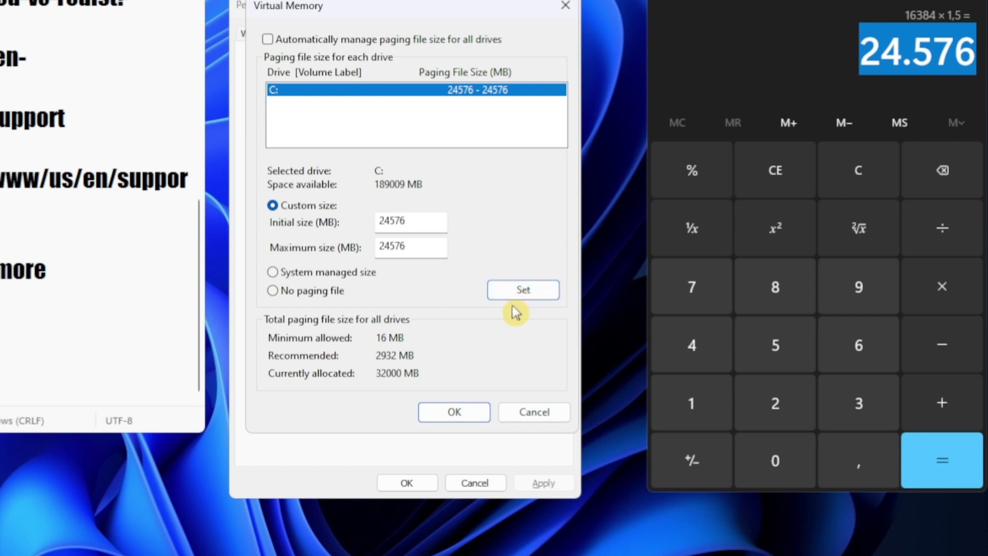
left_click(461, 411)
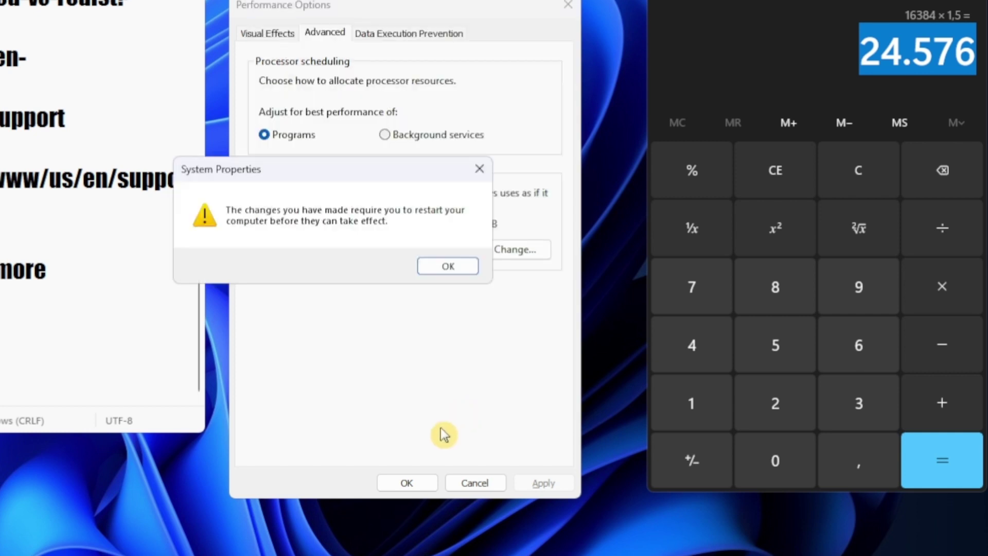
- Dismiss the restart warning, close Performance Options, then close Notepad and Calculator
left_click(450, 273)
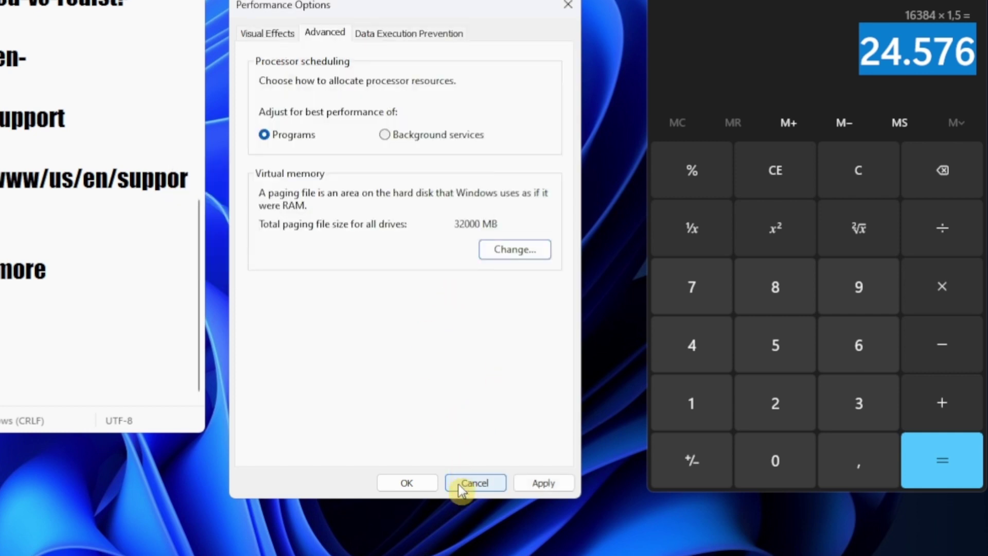
left_click(401, 487)
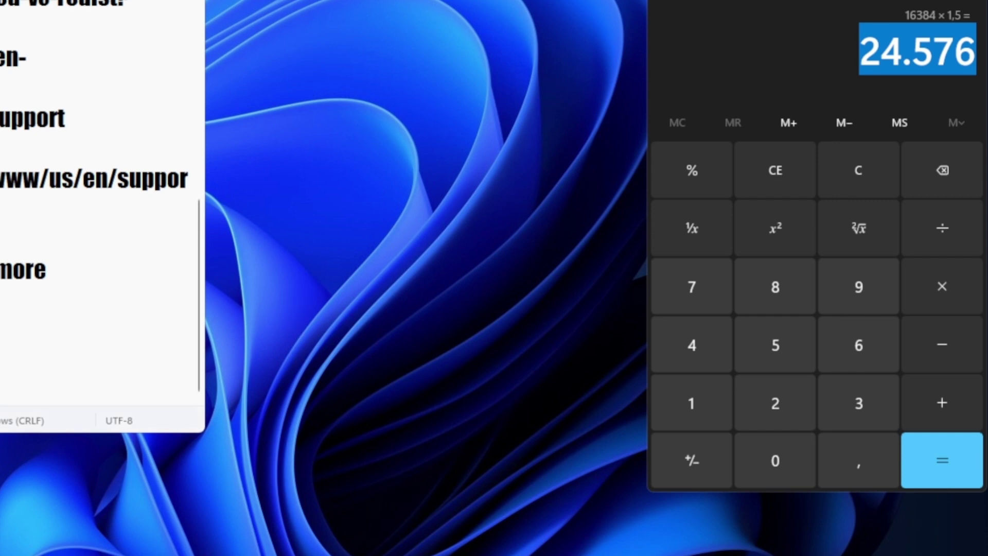
key("alt+F4")
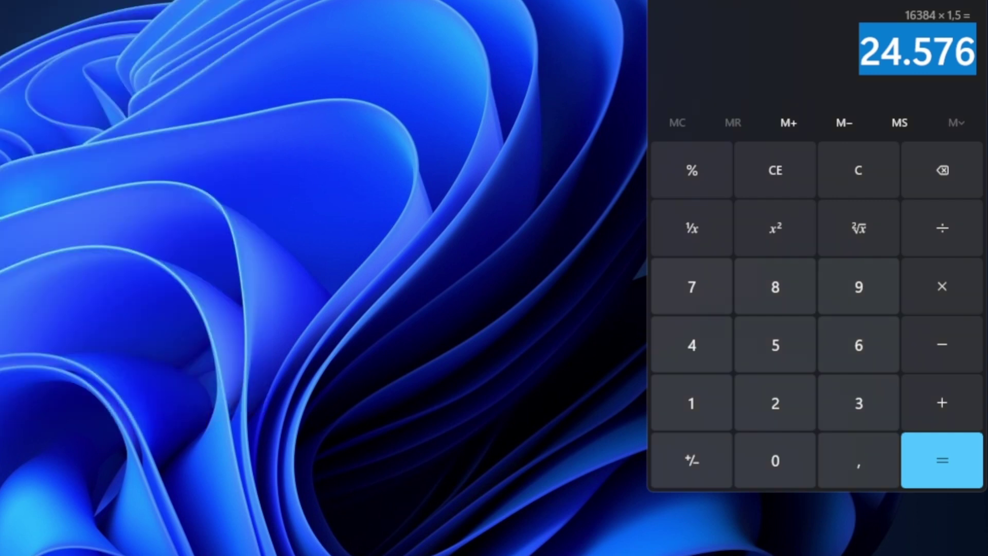
key("alt+F4")
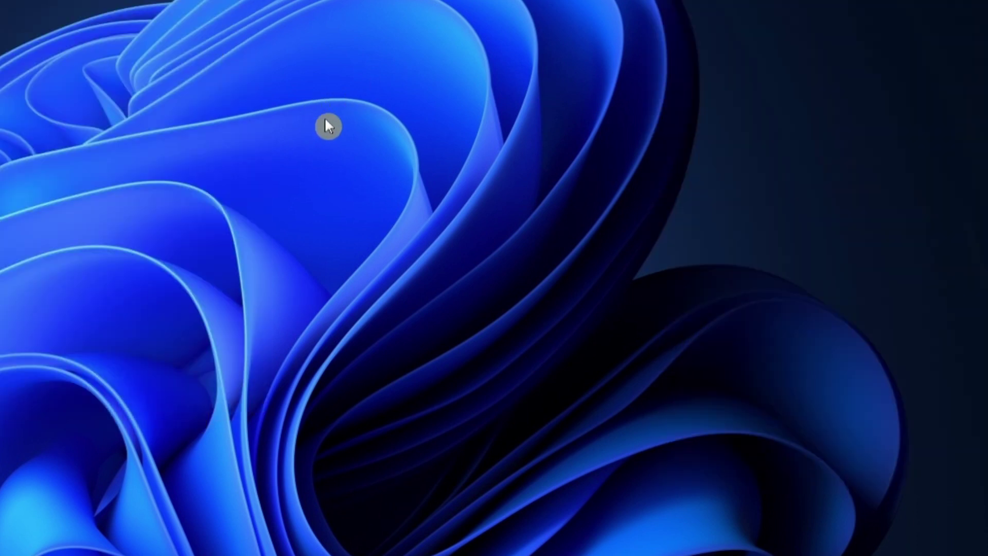